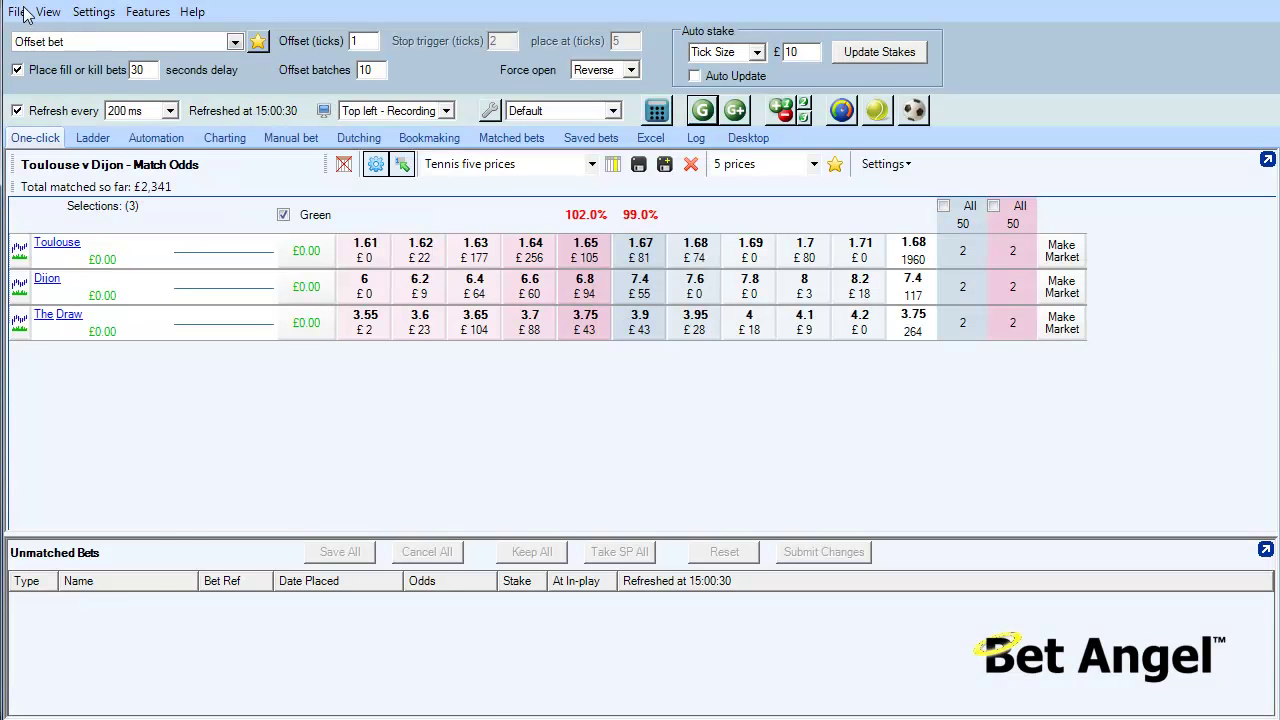
View the list of sports available for market selection, and close it
click(22, 12)
click(30, 36)
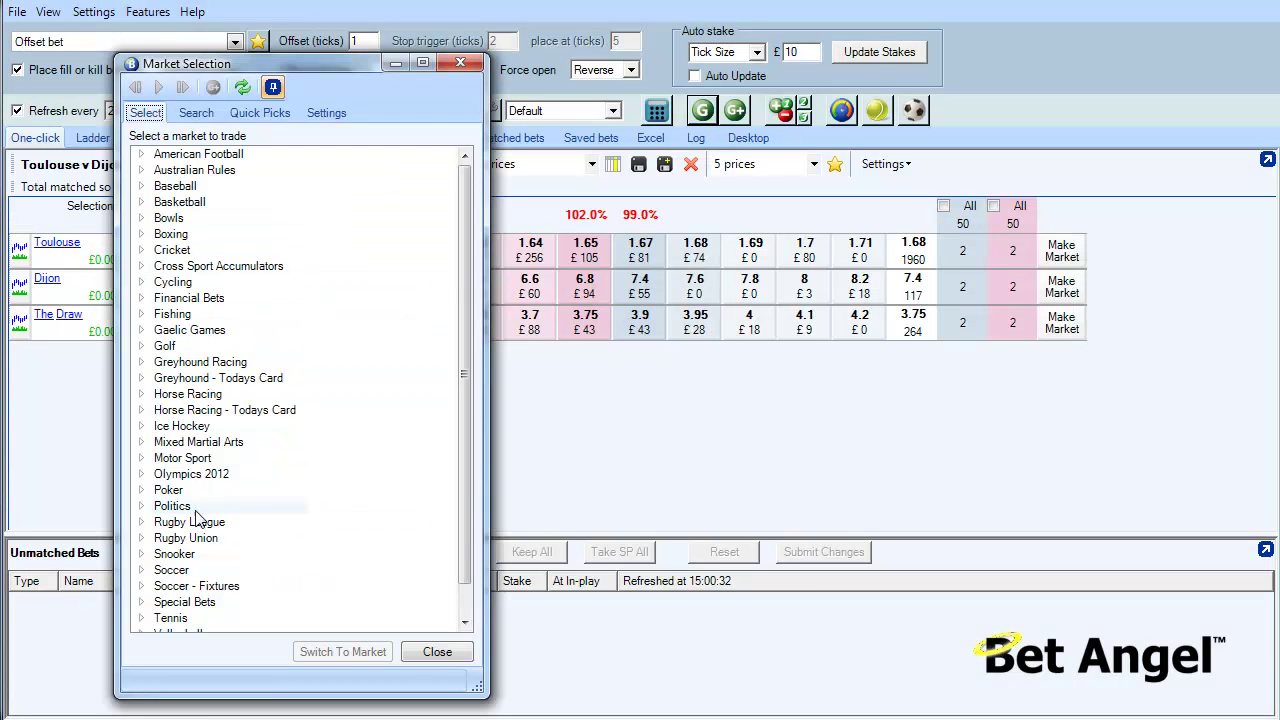
click(447, 653)
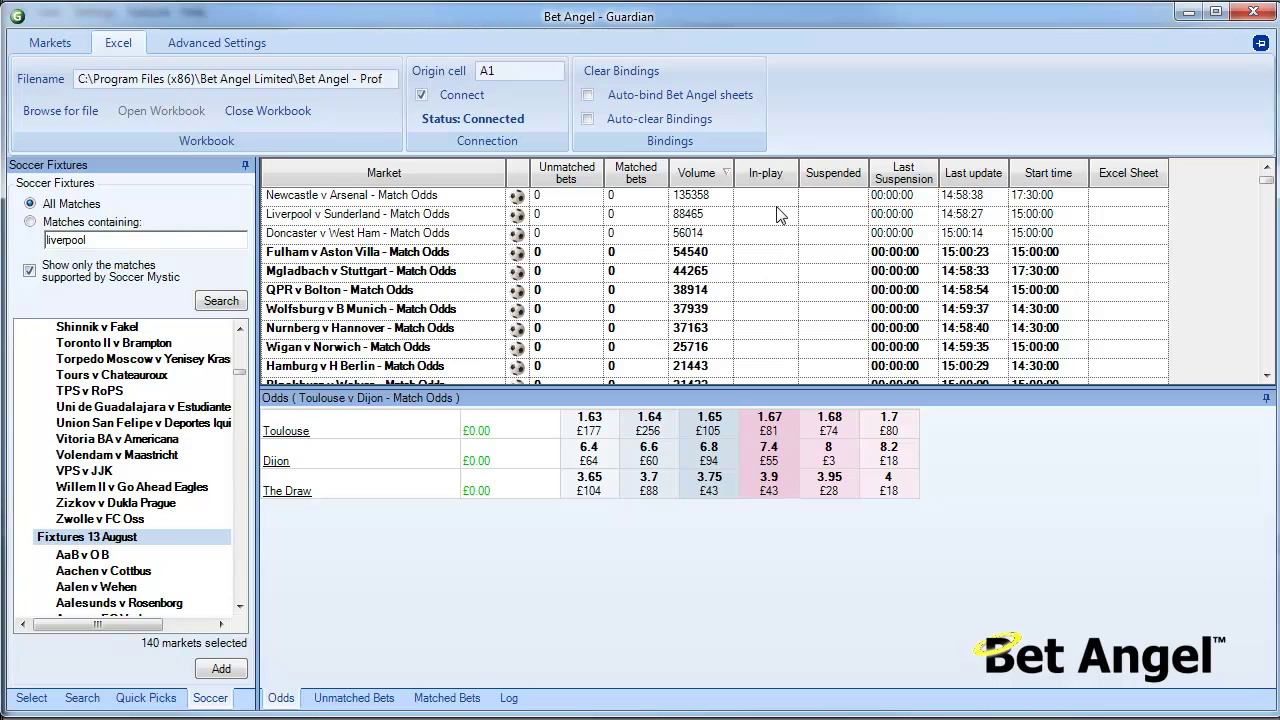
Examine Guardian's market-adding options, including the sports list and the bulk-selection choices for the 12 and 13 August soccer fixtures
click(1189, 12)
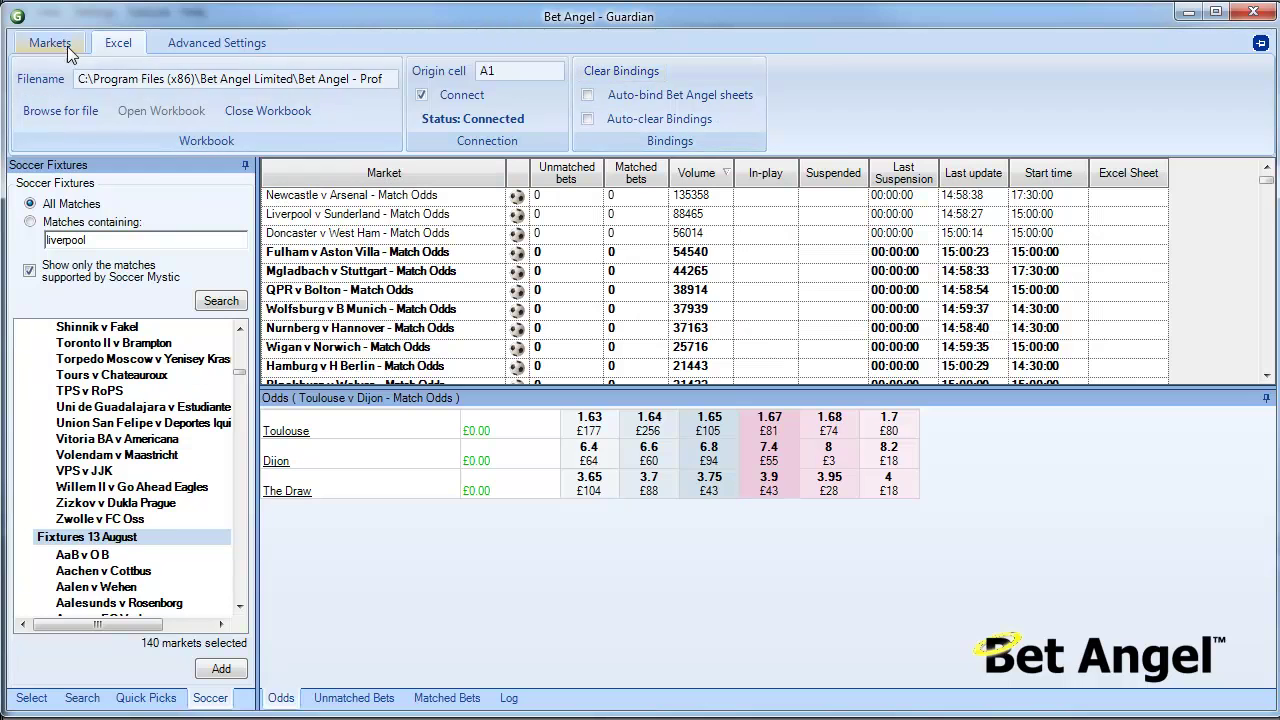
click(50, 42)
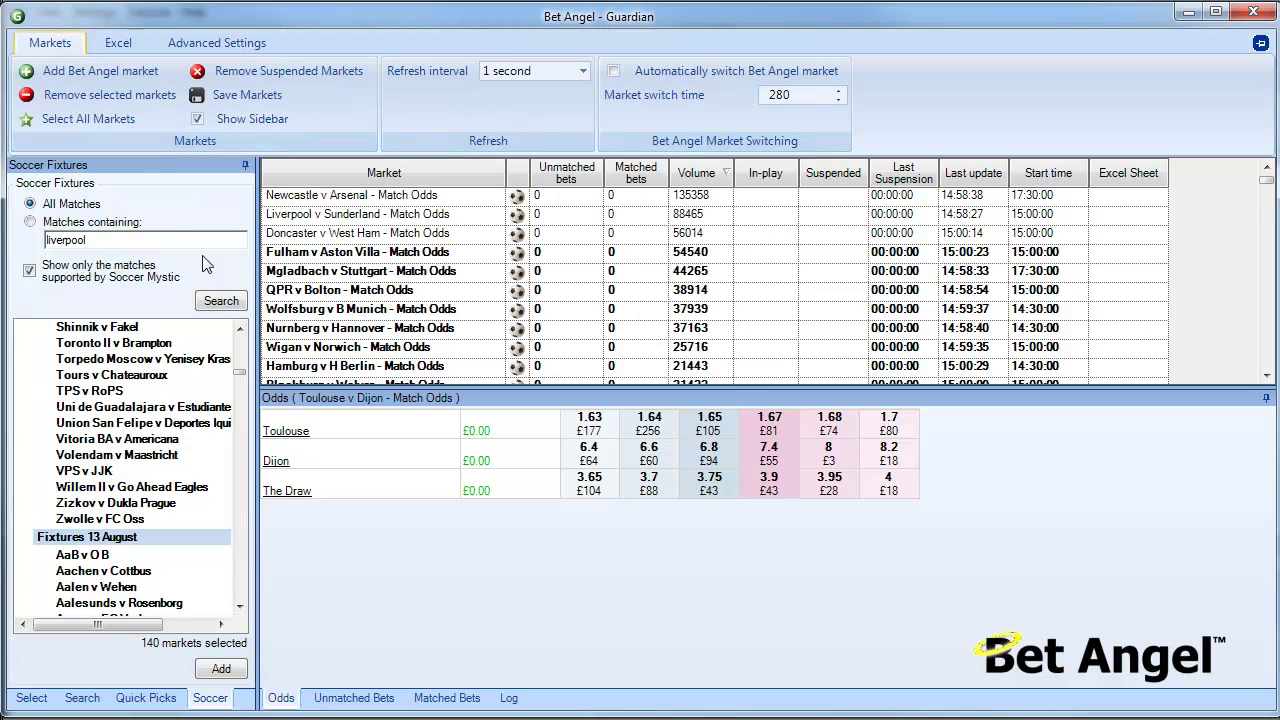
click(32, 700)
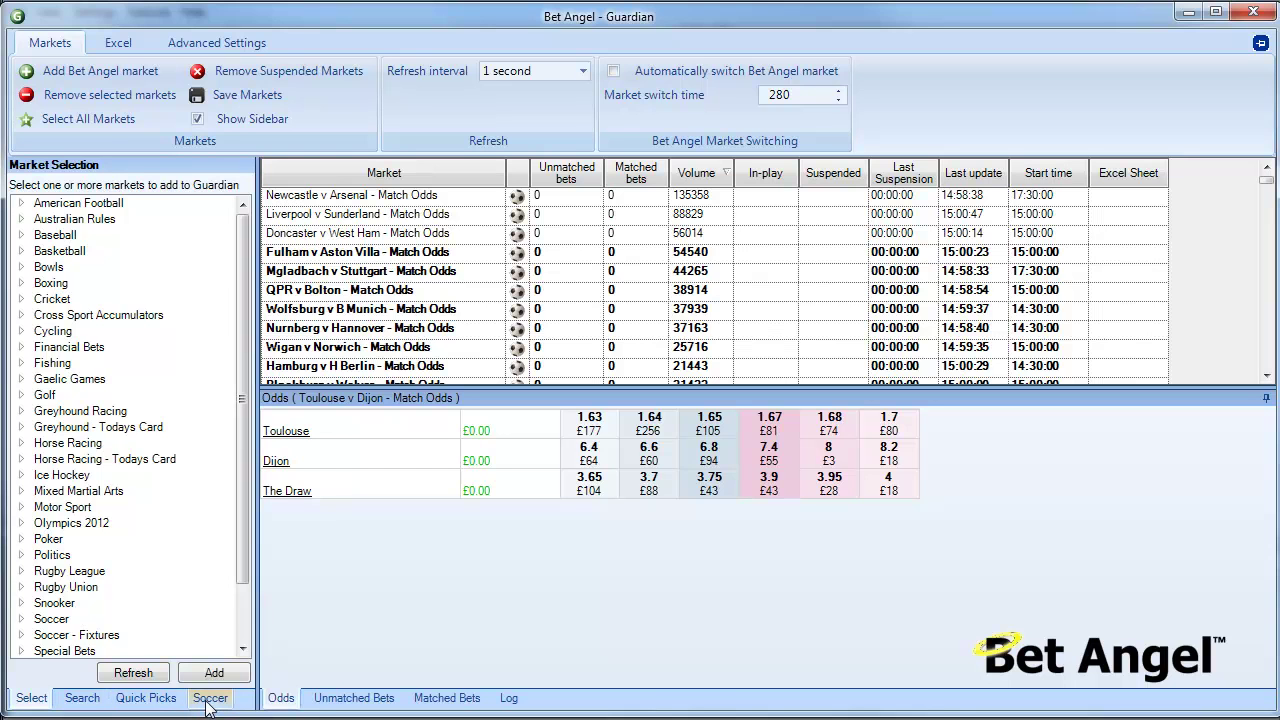
click(210, 700)
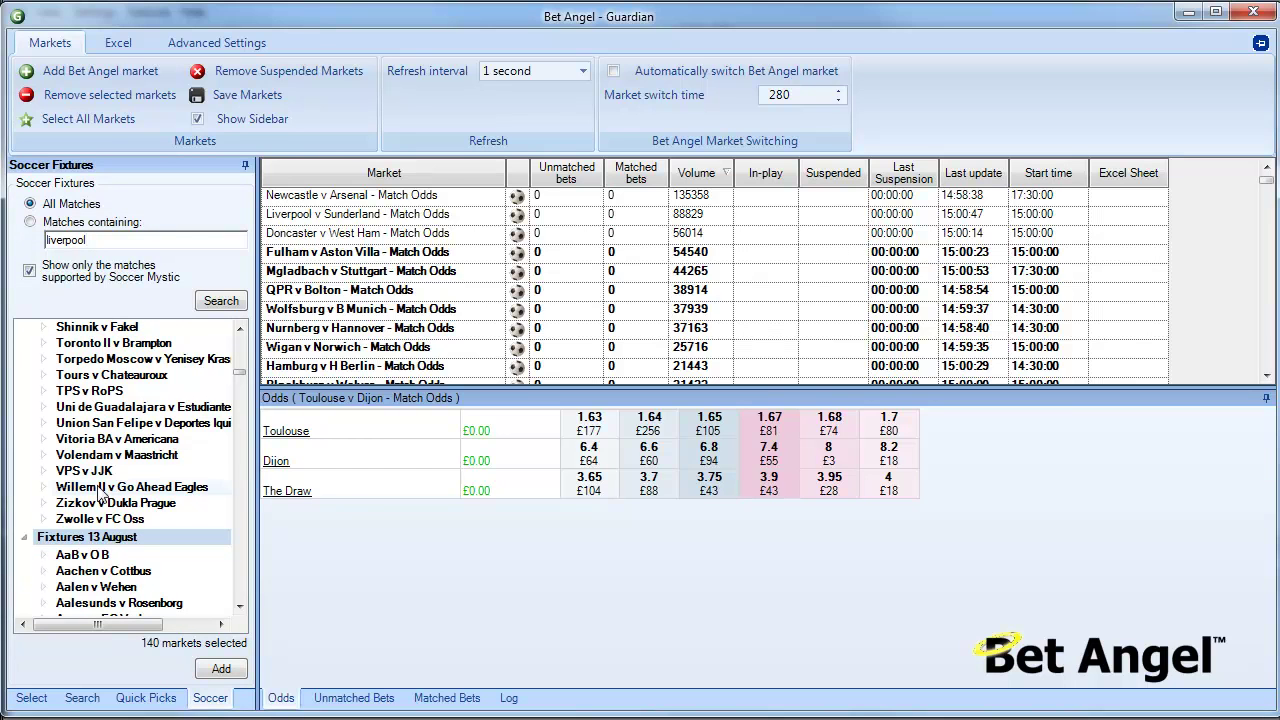
right_click(104, 540)
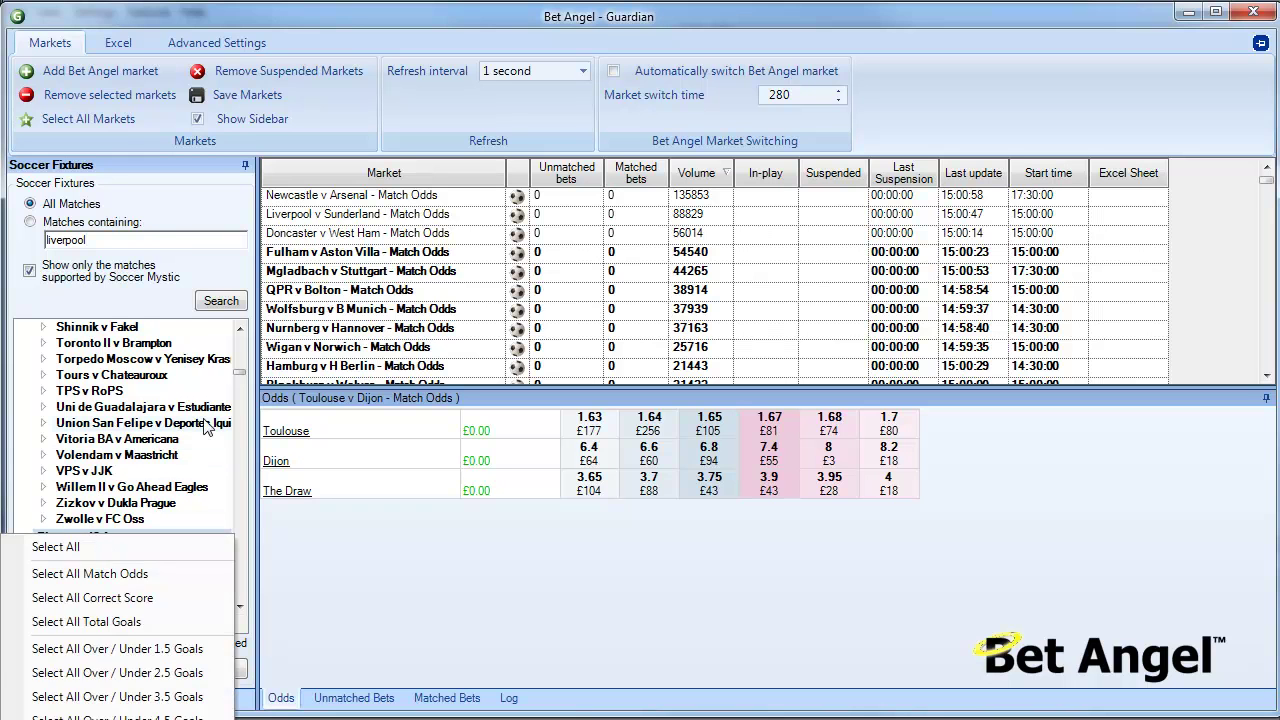
drag(239, 331, 240, 333)
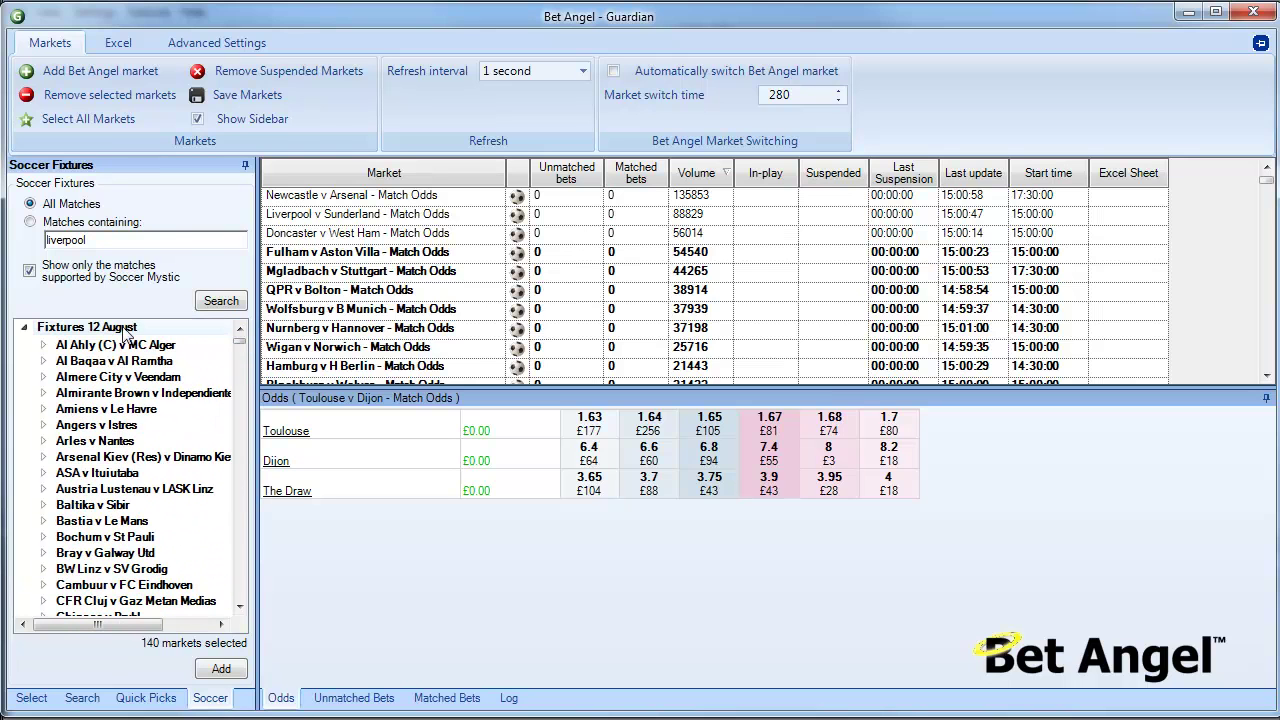
right_click(107, 330)
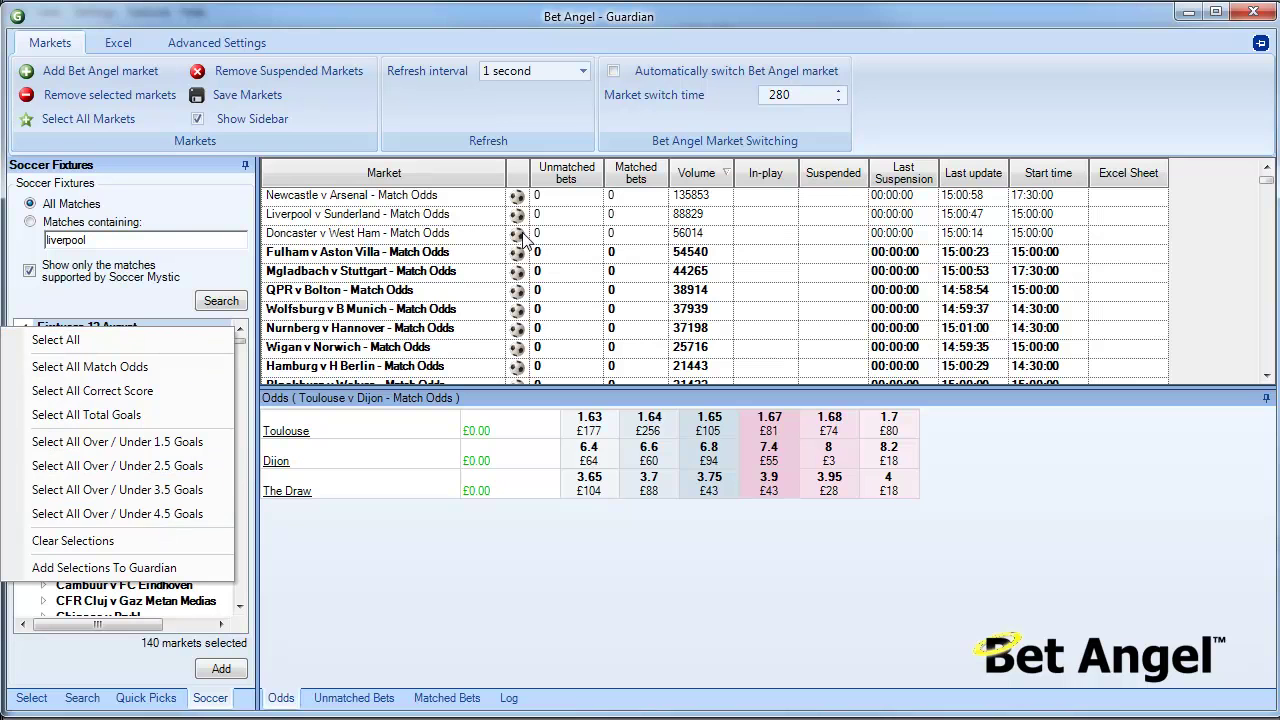
Compare the match odds of Newcastle v Arsenal, Liverpool v Sunderland, Doncaster v West Ham and Fulham v Aston Villa in Guardian
click(416, 199)
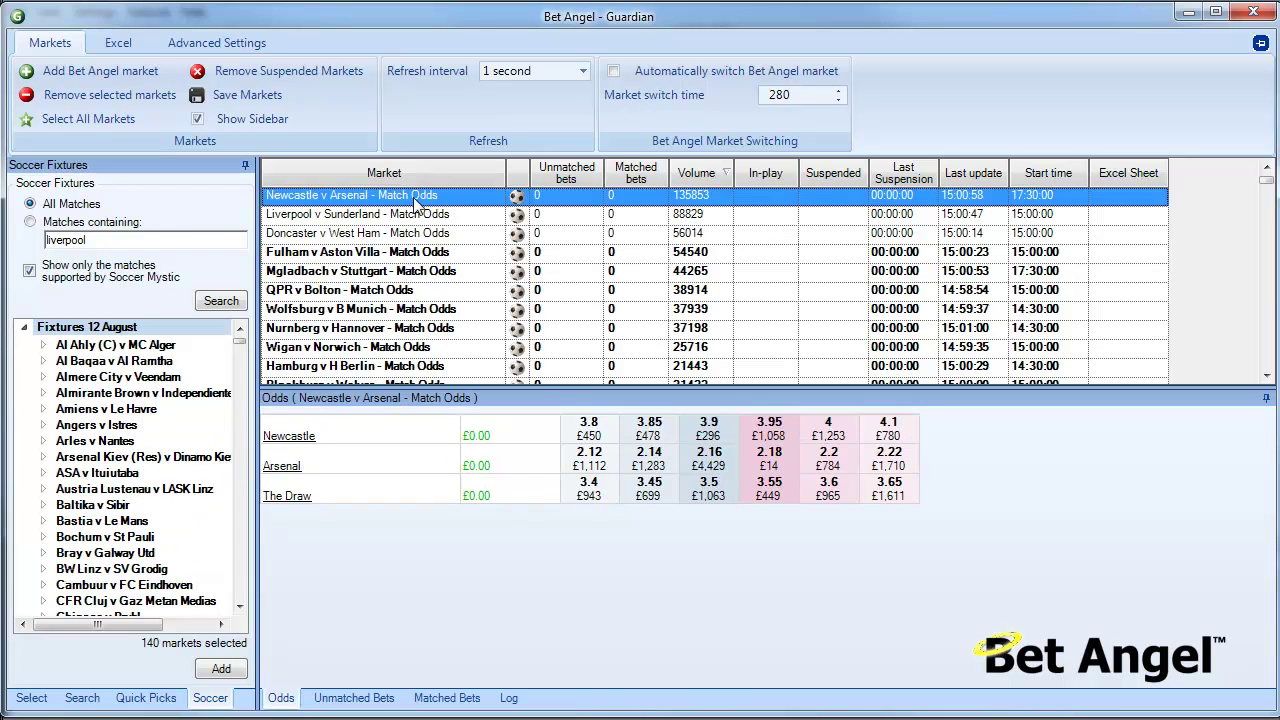
click(413, 217)
click(406, 236)
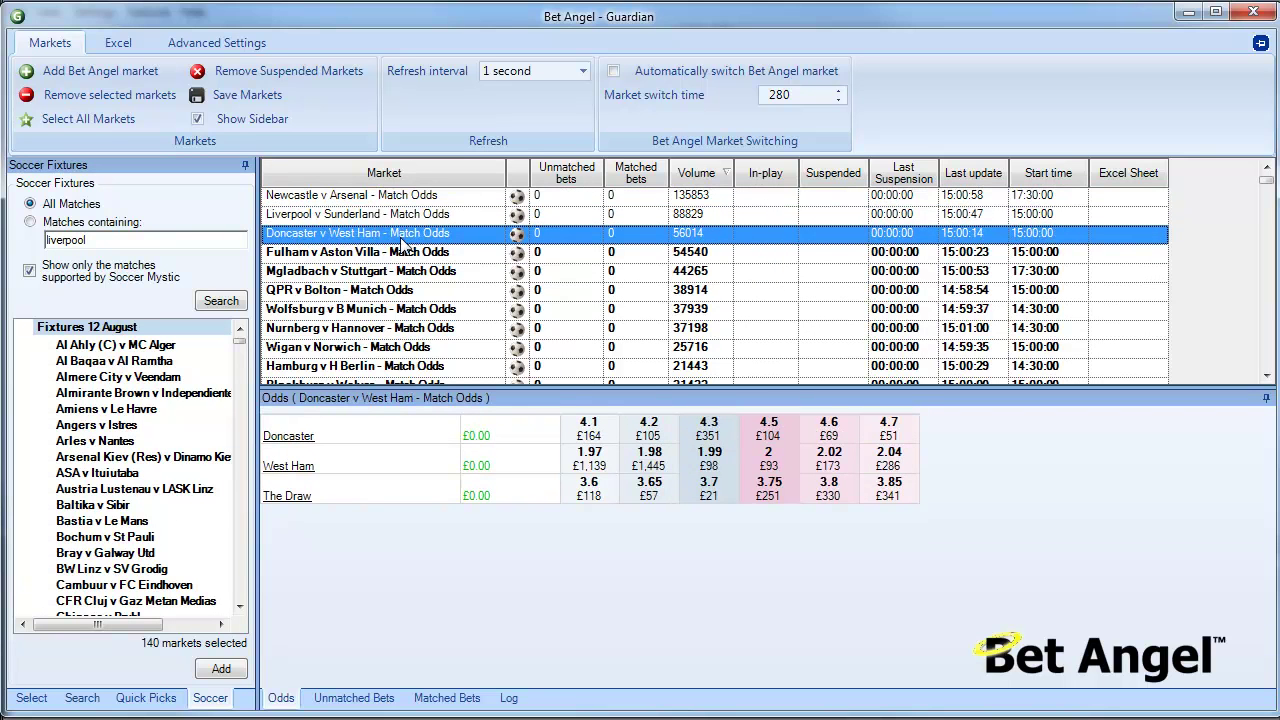
click(396, 257)
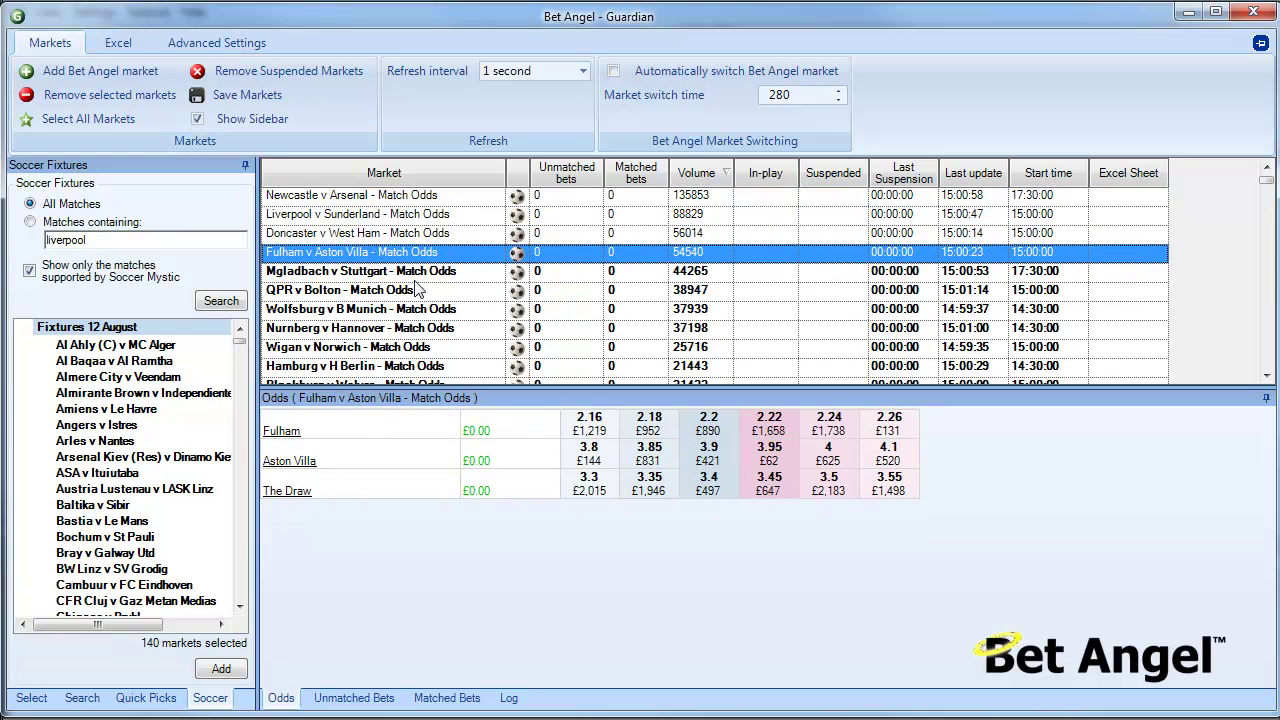
Load the Newcastle v Arsenal match odds market from Guardian and open Soccer Mystic for it
double_click(379, 202)
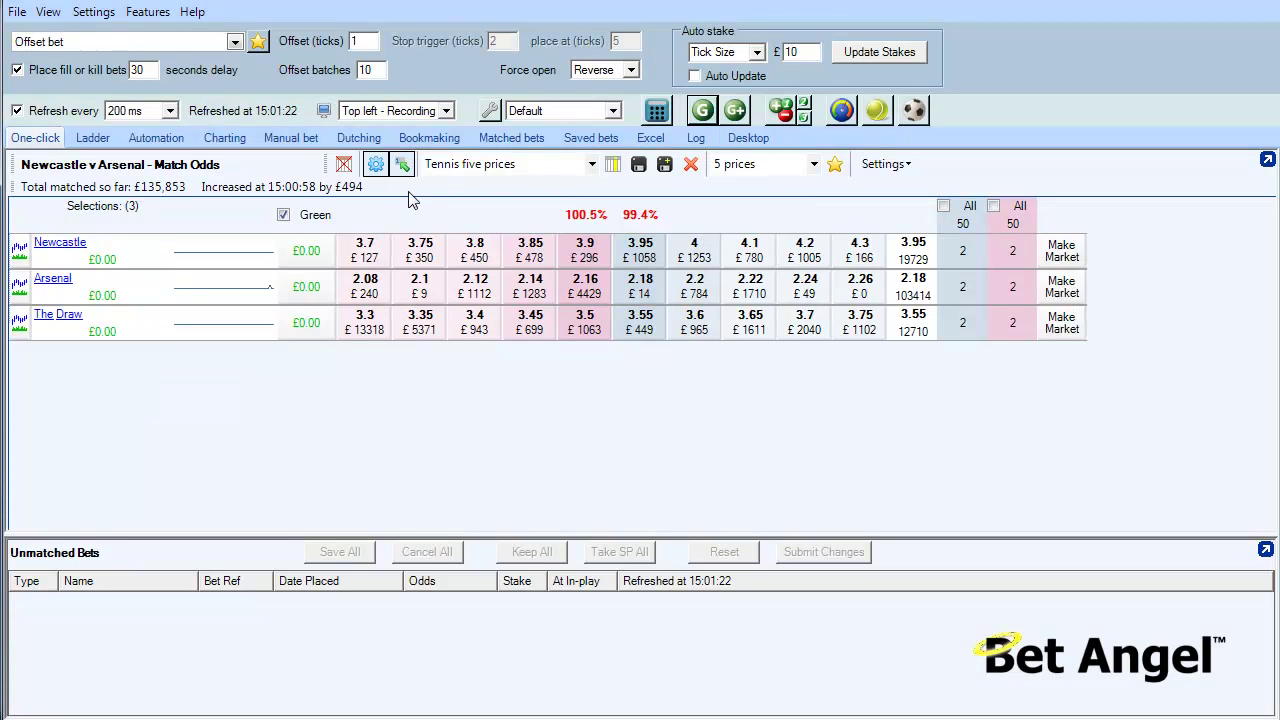
click(917, 118)
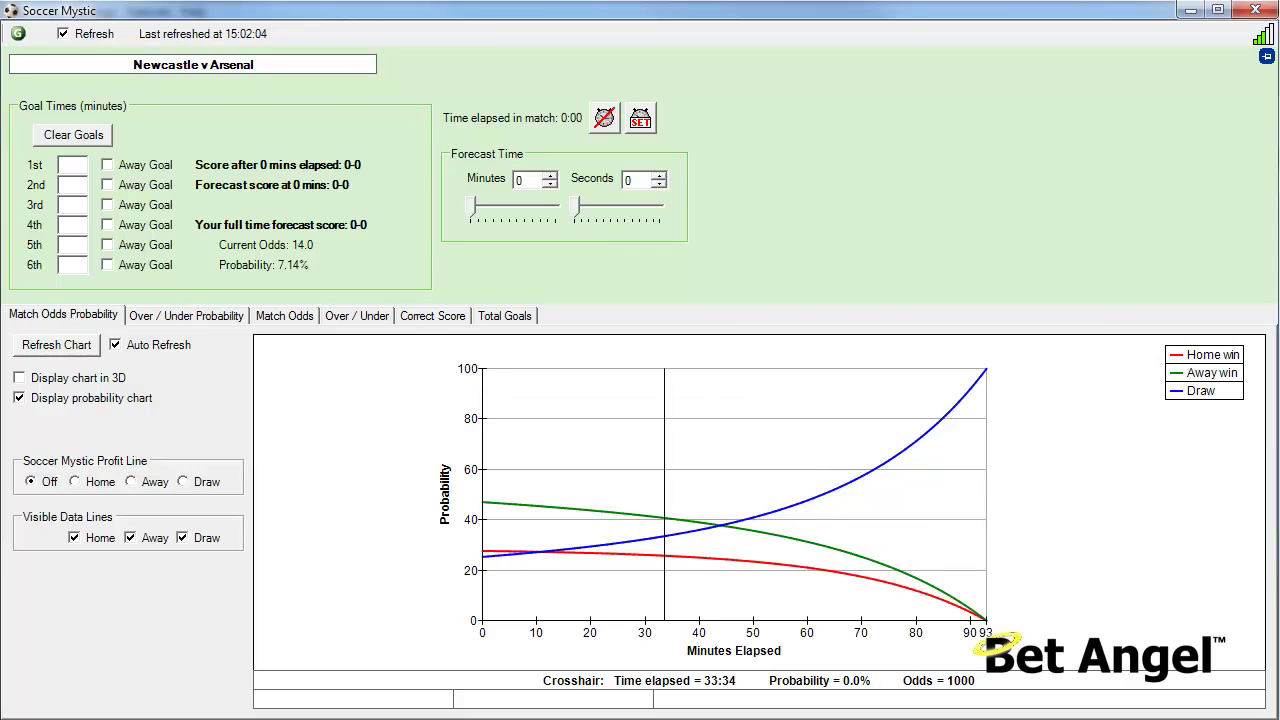
Load the Liverpool v Sunderland match odds market from Guardian and open Soccer Mystic for it
click(632, 718)
click(702, 110)
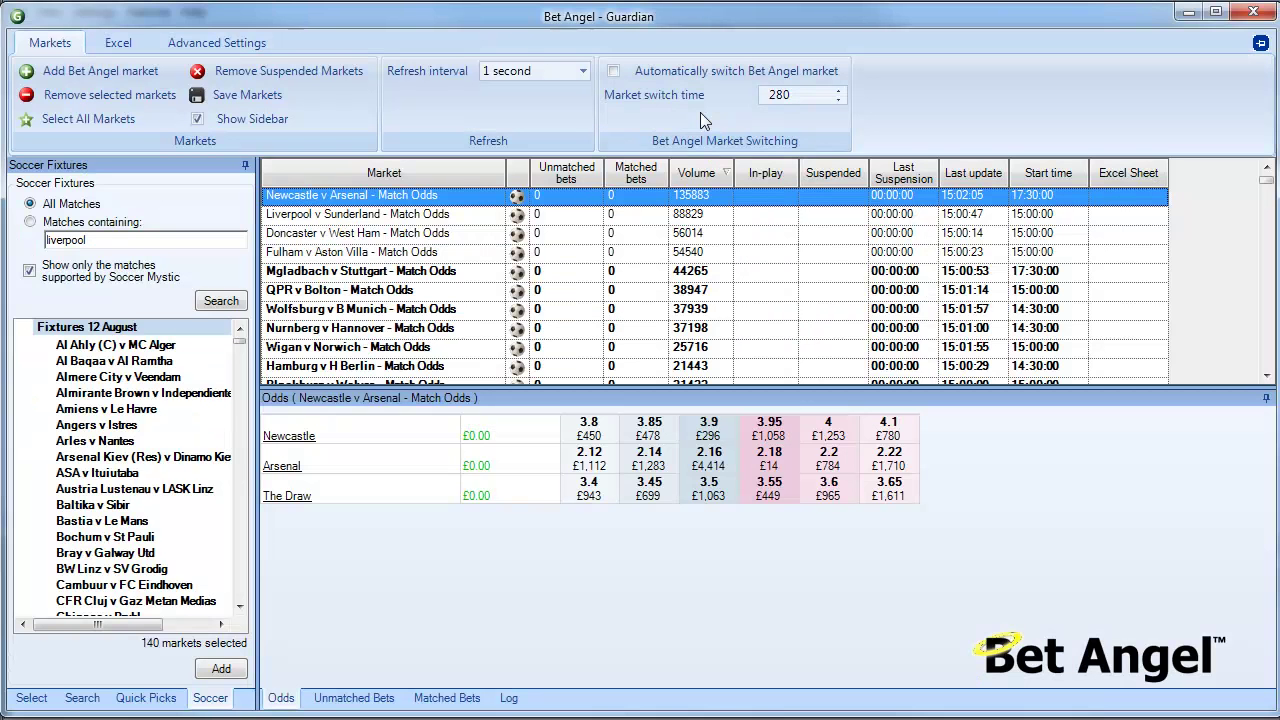
click(421, 220)
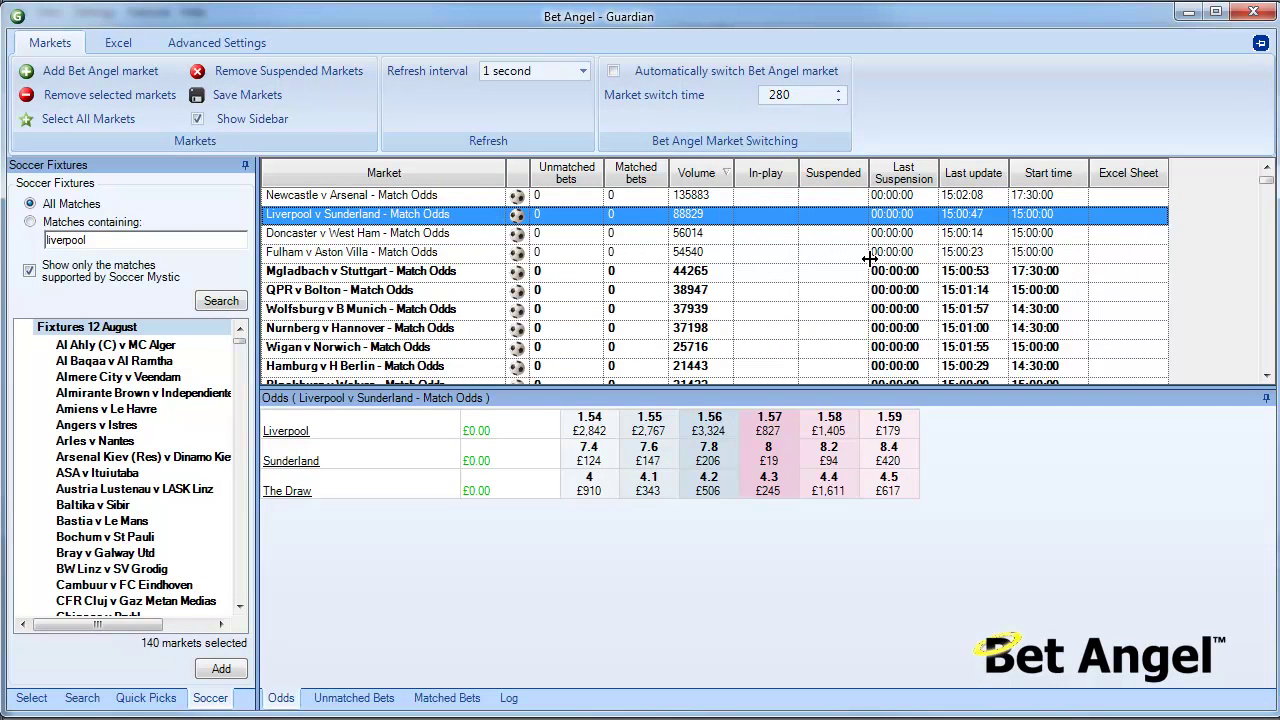
double_click(385, 220)
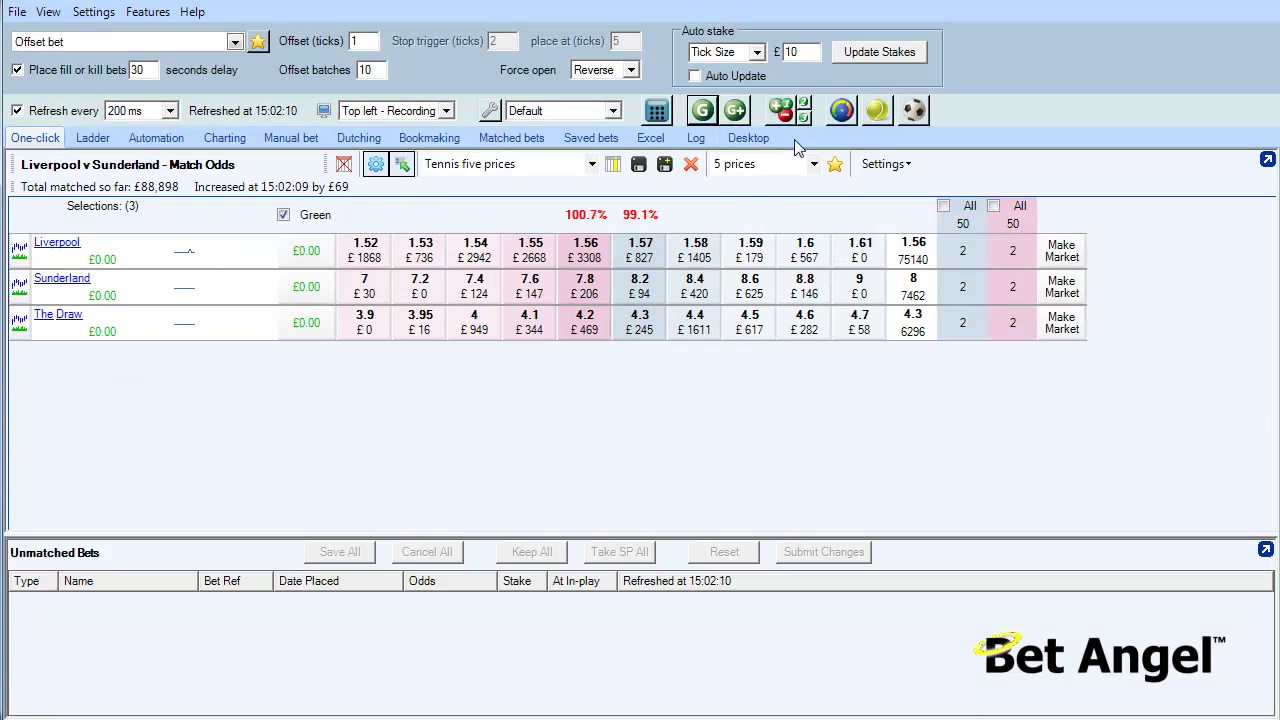
click(909, 112)
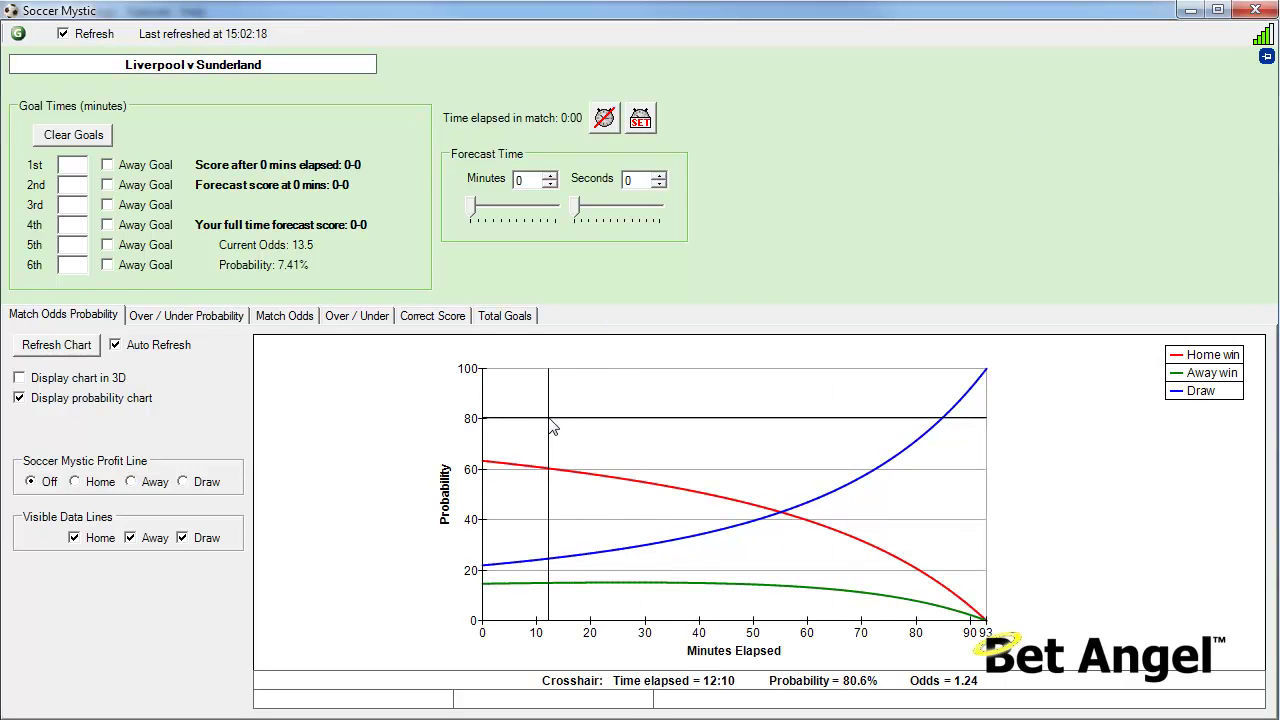
Test the match odds predictions with different forecast times and a first goal at 25 minutes, and clear the goals
click(290, 318)
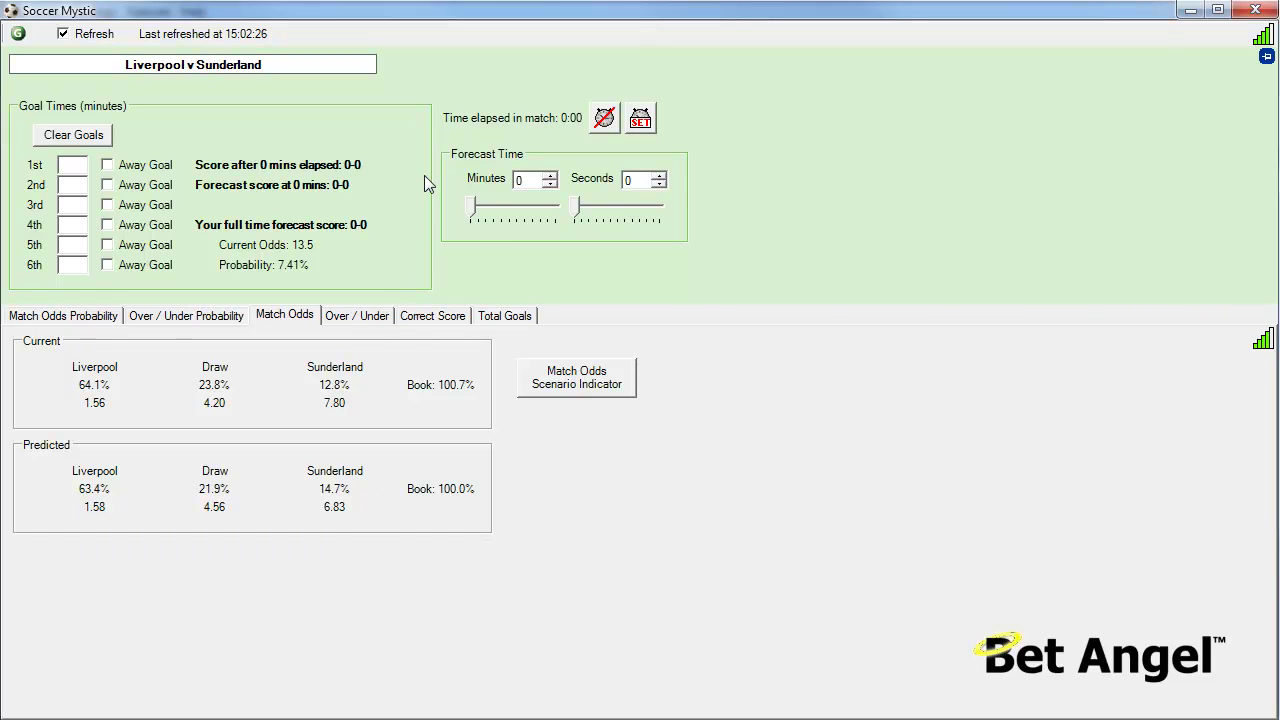
mouse_move(474, 207)
mouse_down()
mouse_move(511, 228)
mouse_move(456, 225)
mouse_up()
click(76, 172)
text(25)
drag(465, 215, 377, 264)
click(82, 136)
Compare the match odds chart with its probability display off and on, and view the match time settings without changing them
click(63, 316)
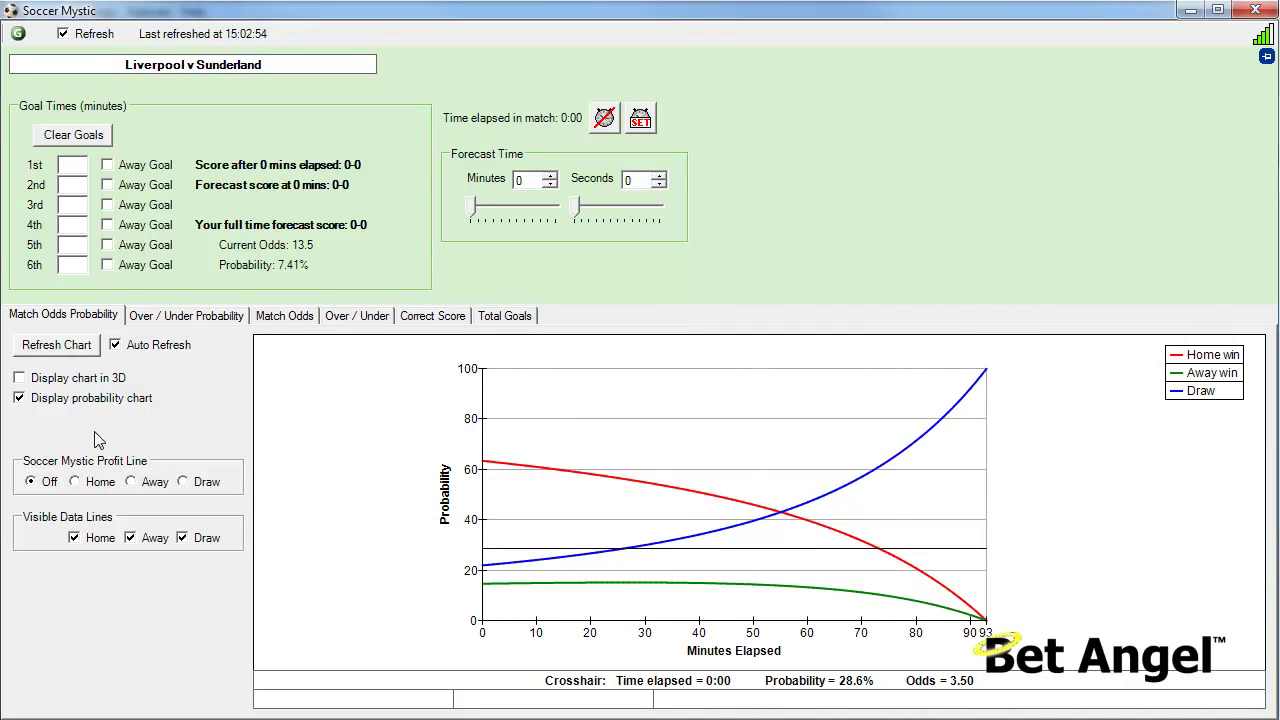
click(75, 400)
click(75, 403)
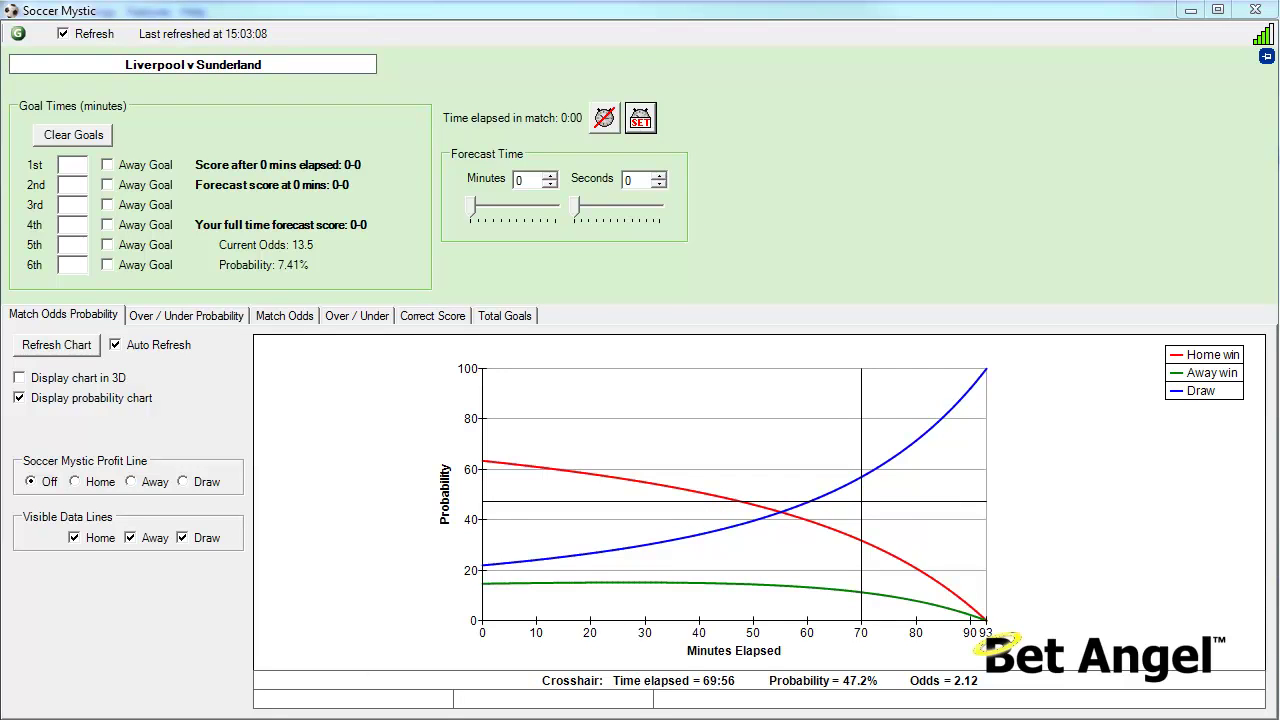
click(640, 118)
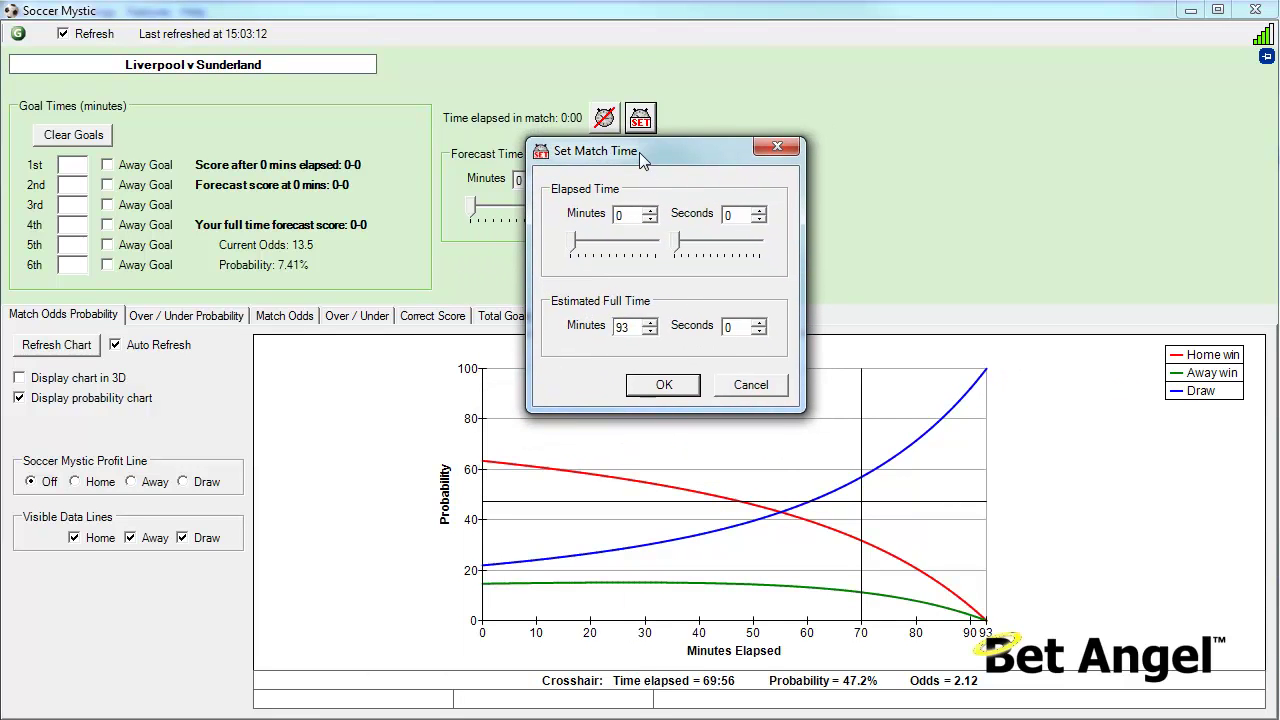
click(751, 386)
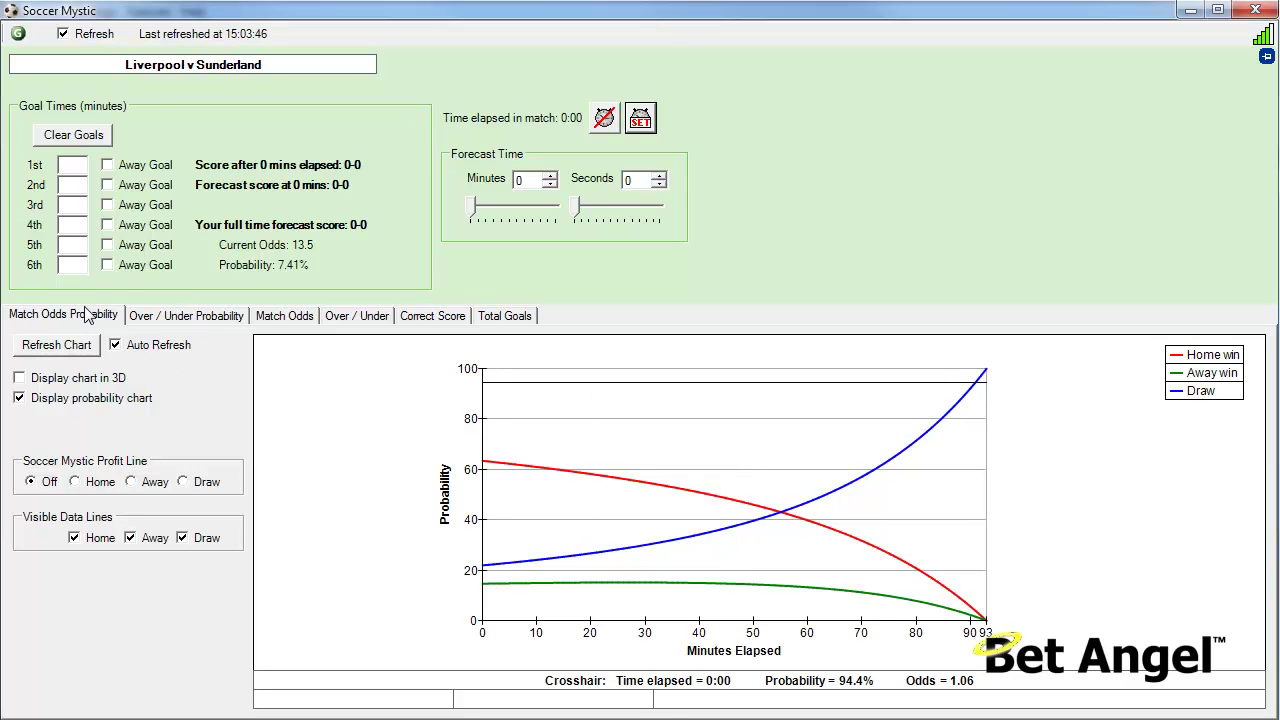
Review the over/under, correct score and total goals predictions, varying the forecast time to see its effect on the scores
click(358, 316)
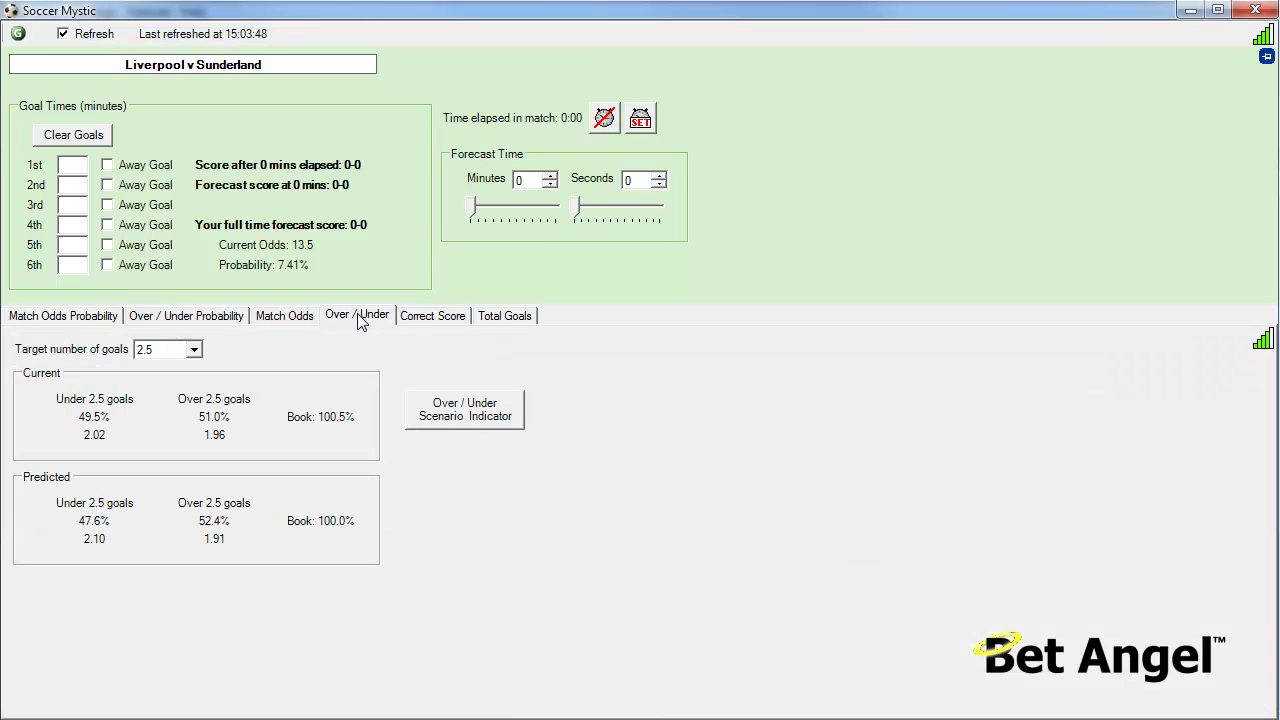
click(428, 318)
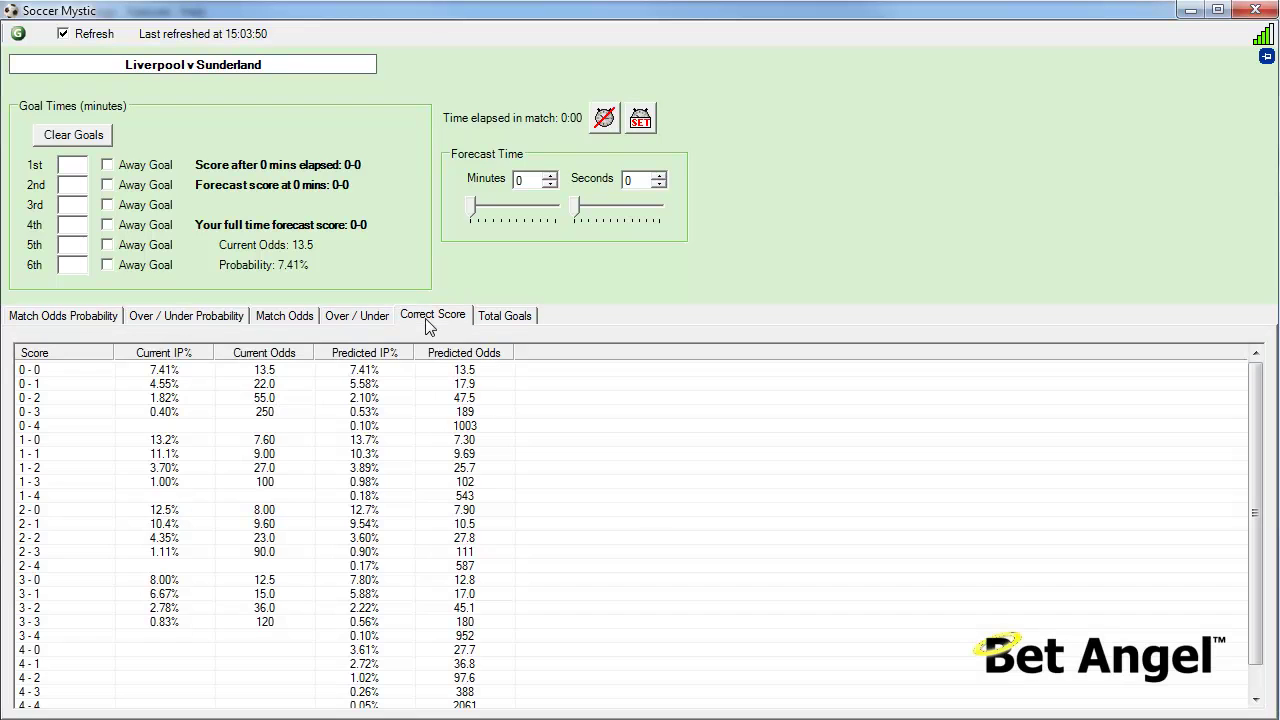
drag(484, 212, 456, 211)
click(358, 316)
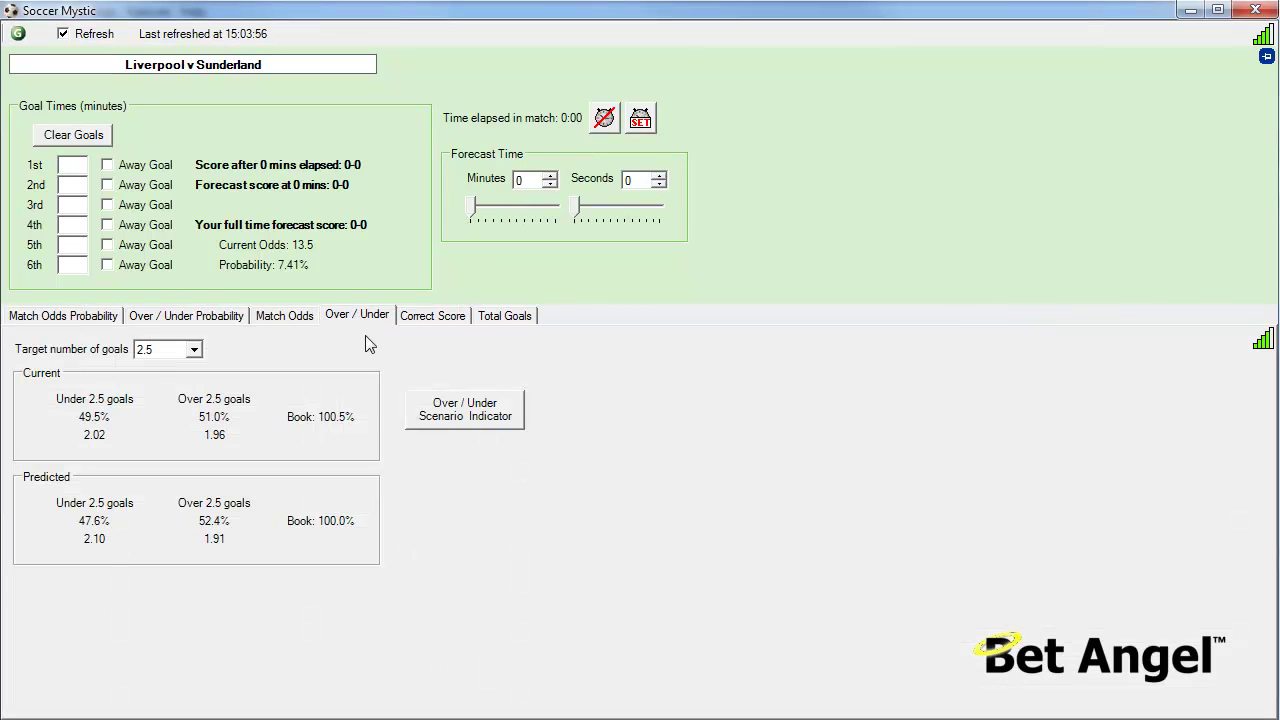
click(493, 320)
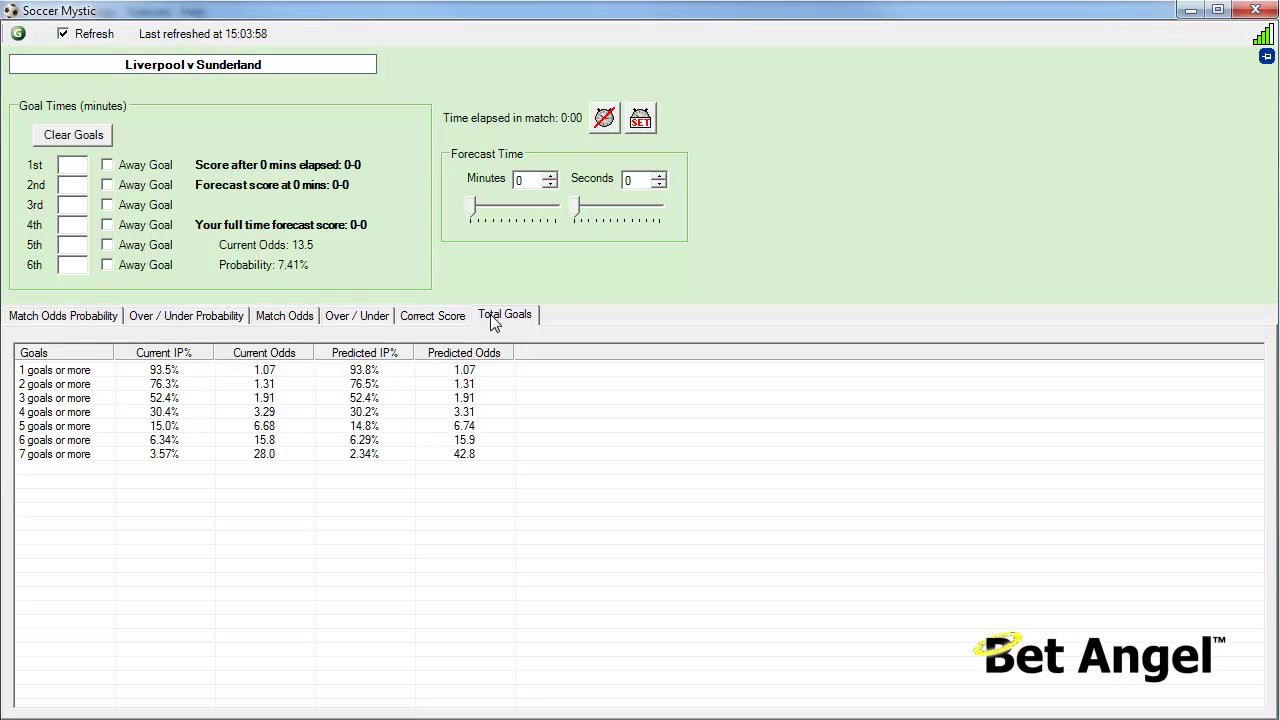
Switch off the 3D display of the over/under probability chart and compare it with the match odds probability chart
click(182, 320)
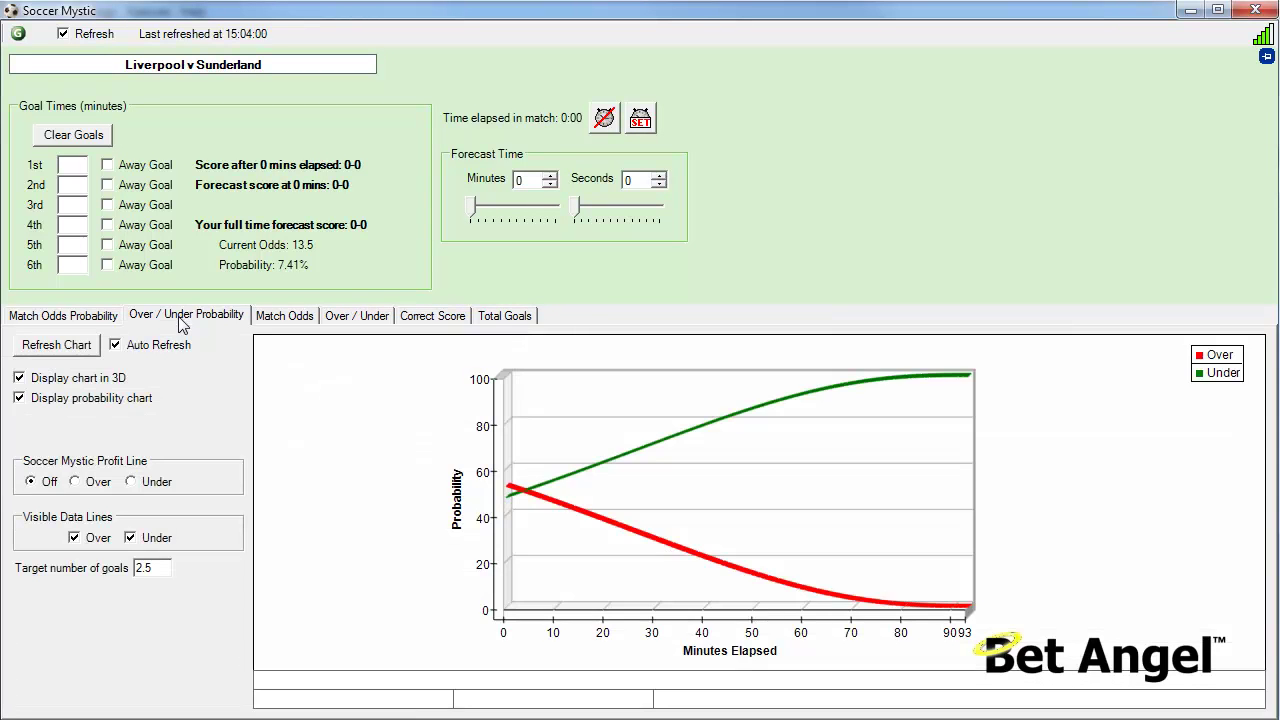
click(82, 385)
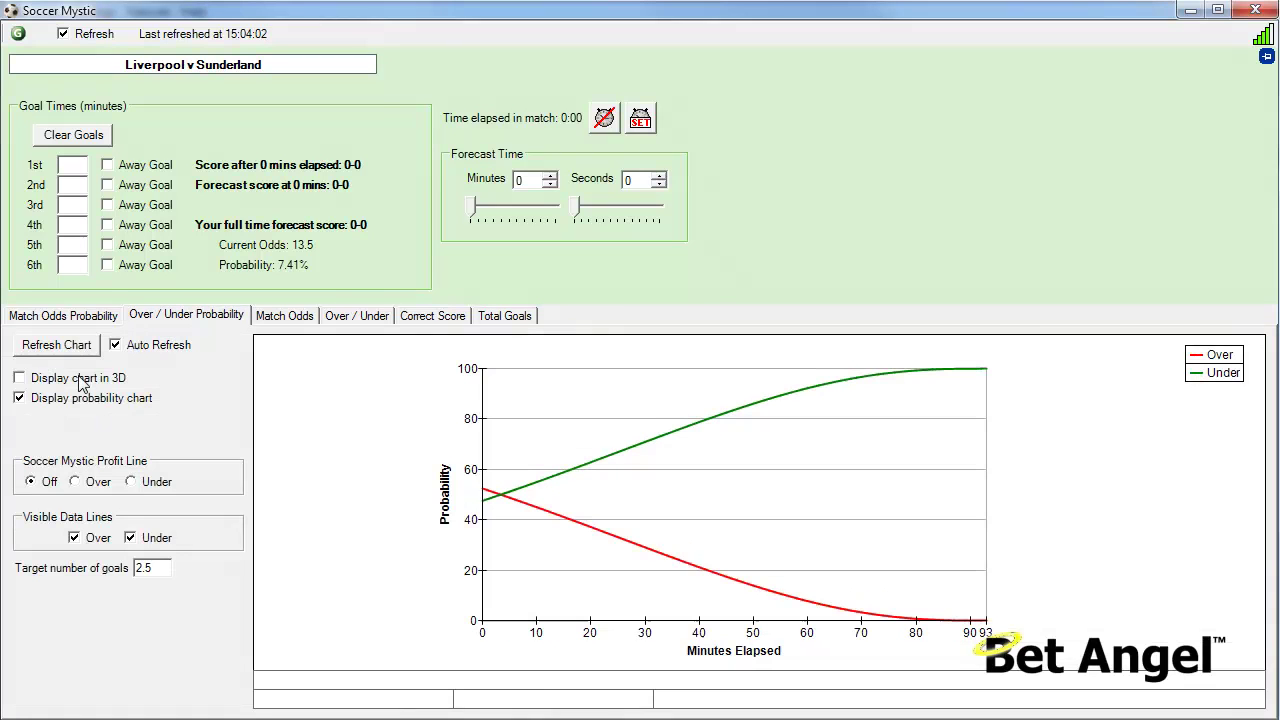
click(90, 316)
click(132, 320)
click(66, 320)
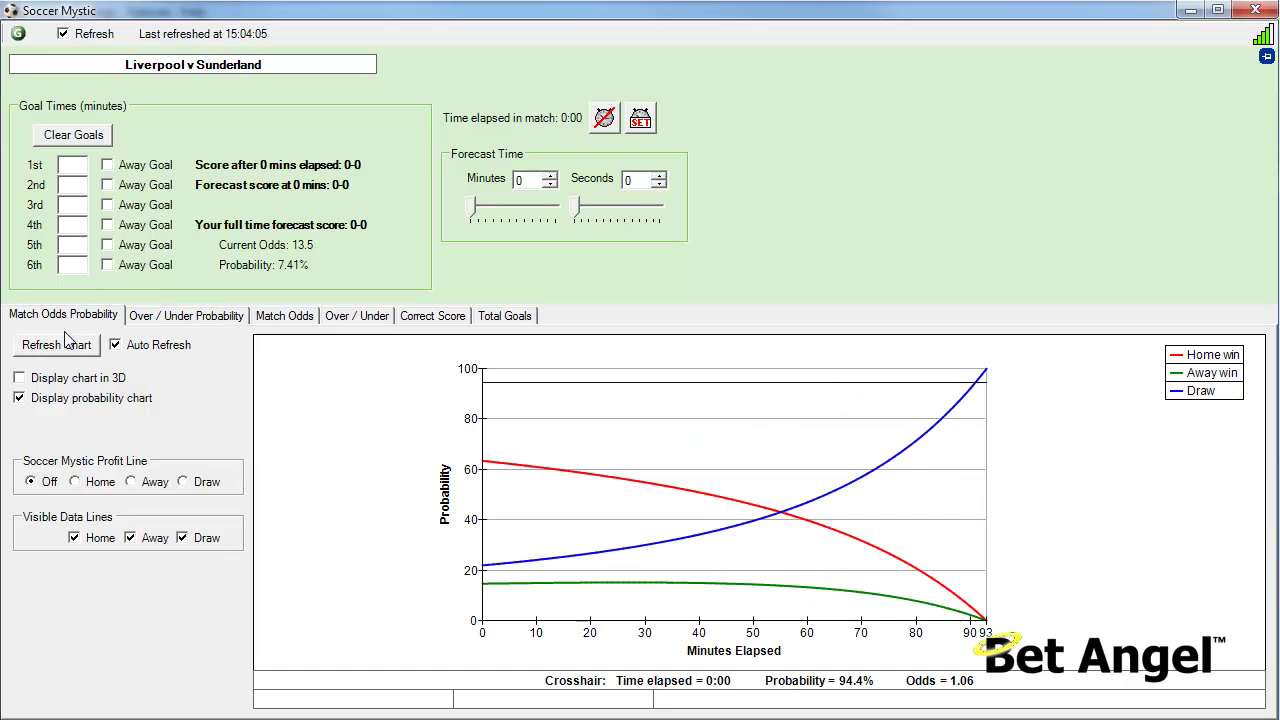
click(155, 318)
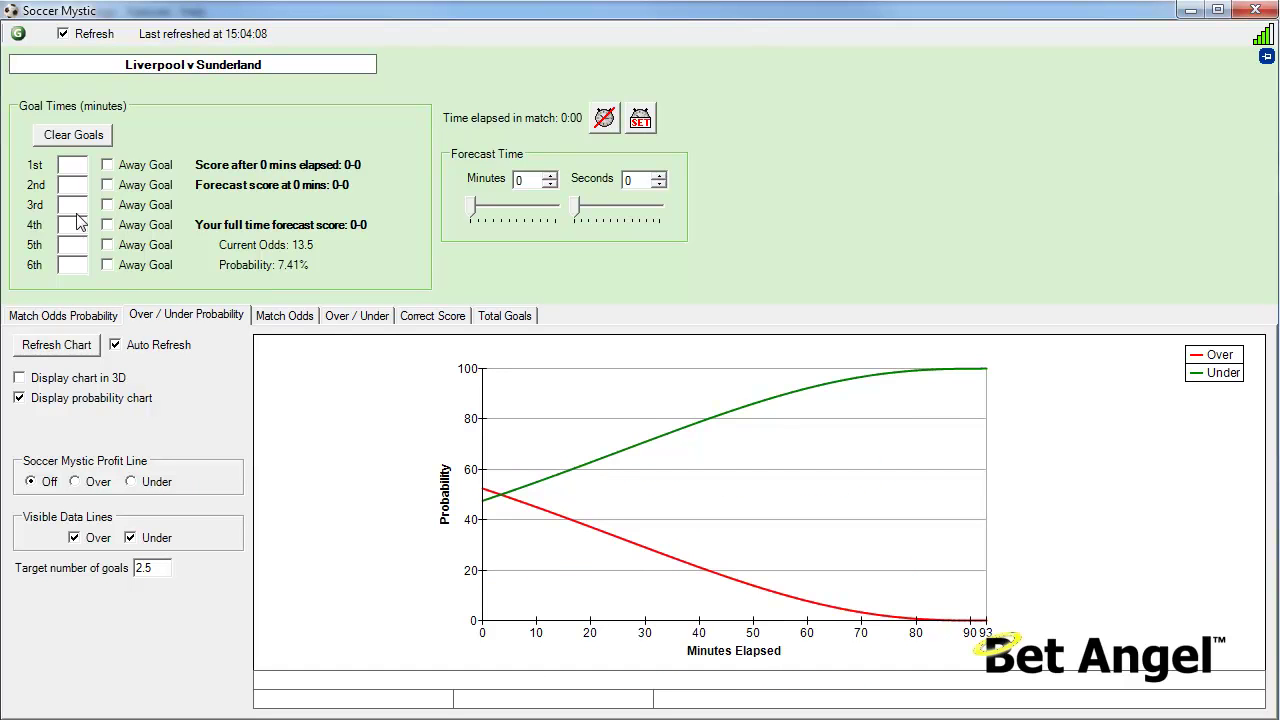
Enter home goals at 25 and 65 minutes to model their effect on the over/under probability chart
click(73, 165)
text(25)
click(68, 188)
text(65)
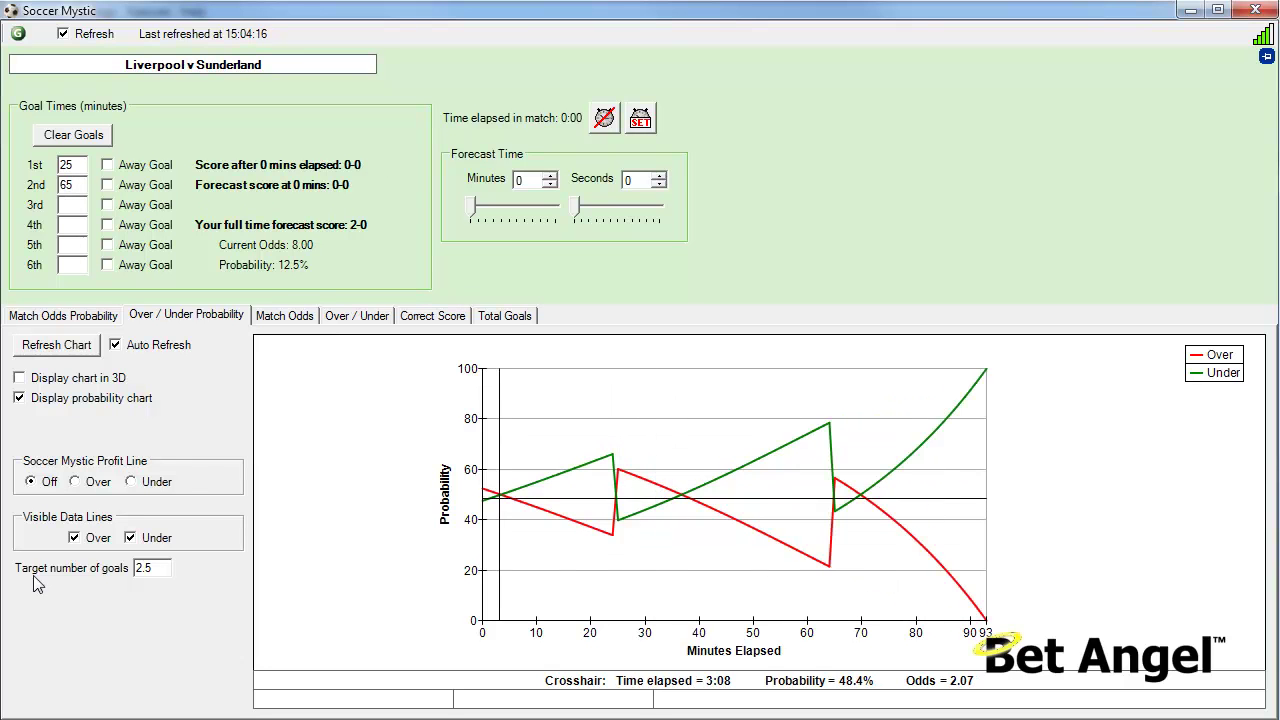
Show only the Over data line with the Over profit line, and set the second goal's time to 35 minutes
click(146, 542)
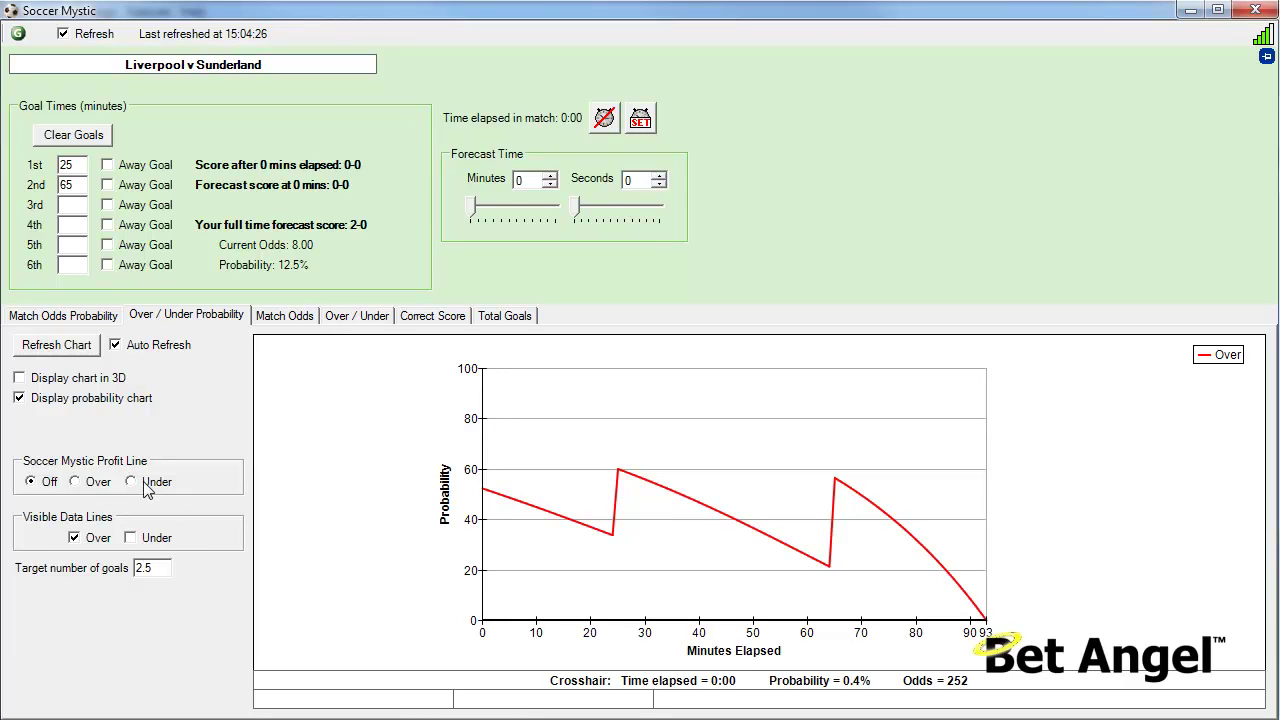
click(96, 489)
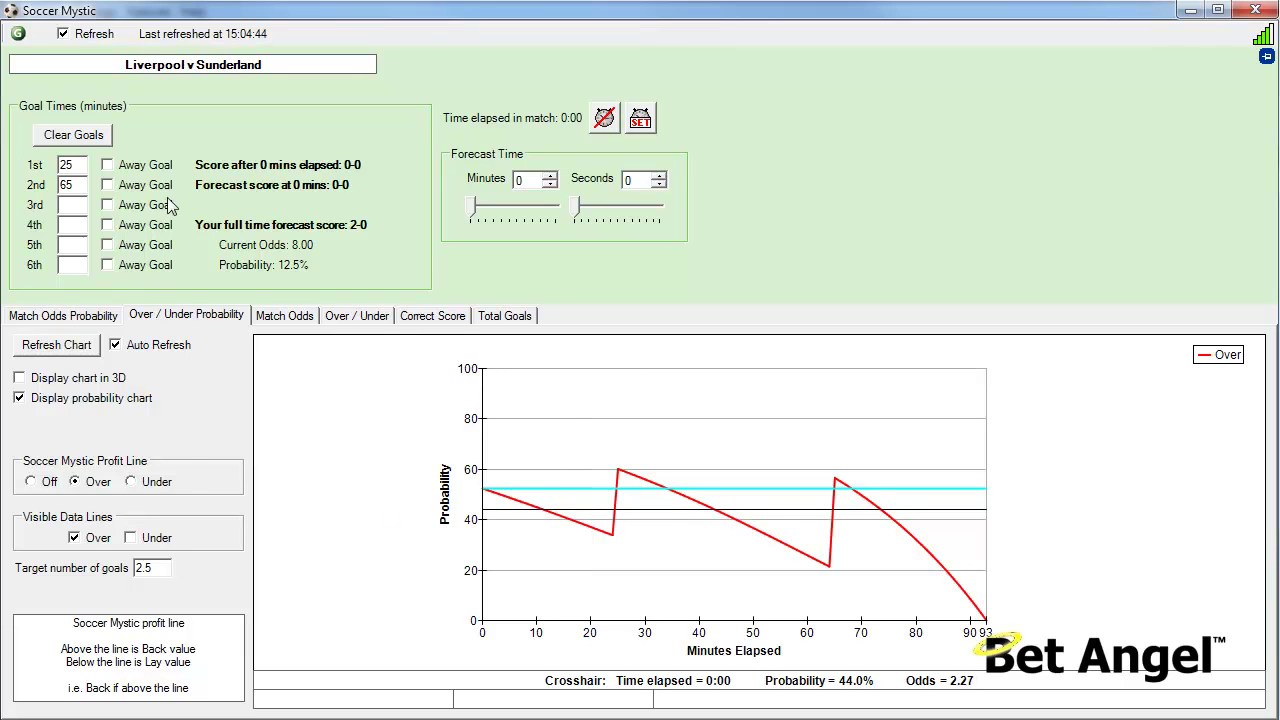
drag(81, 186, 22, 188)
text(35)
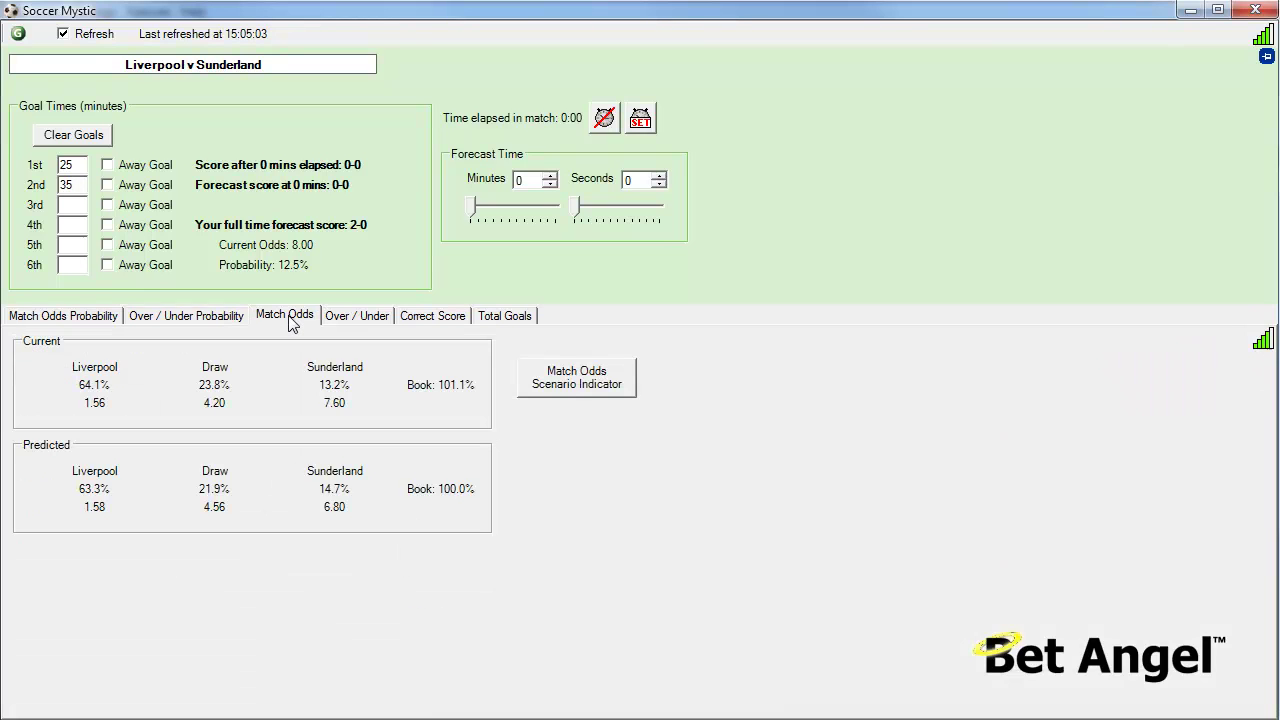
Set up a match odds scenario for a £100 Back bet on Liverpool, using the current market odds
click(288, 319)
click(366, 316)
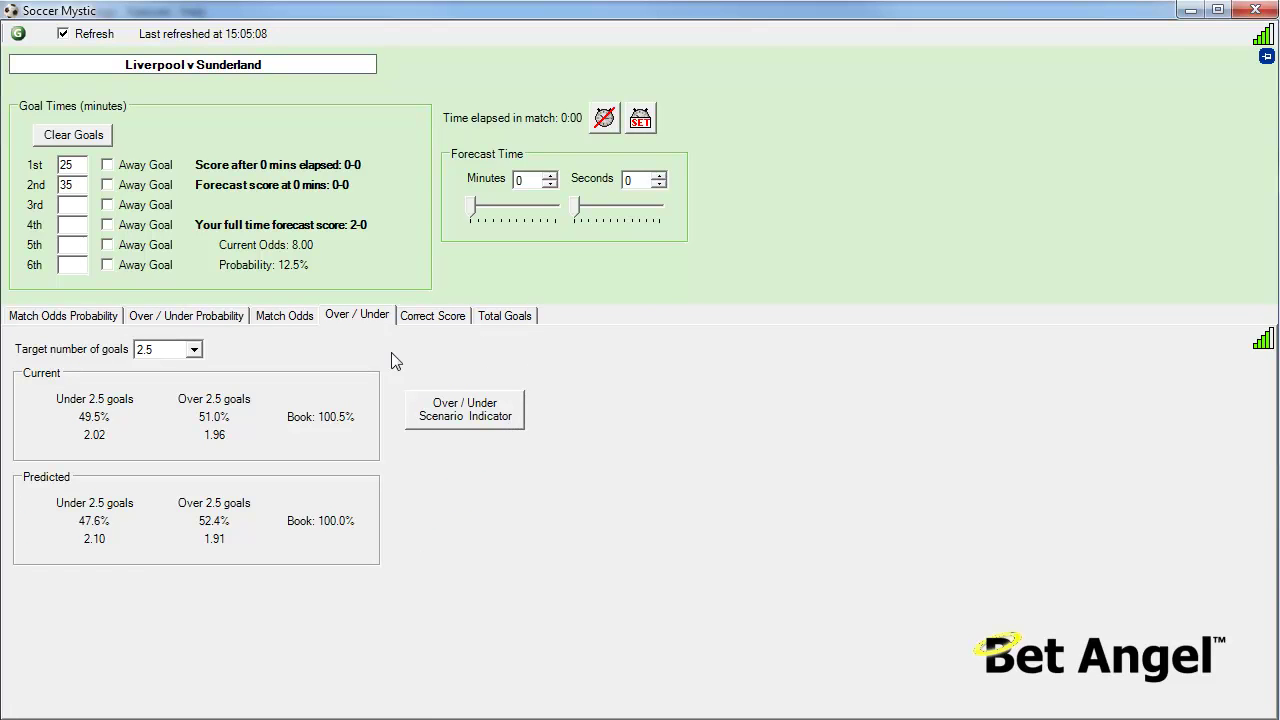
click(306, 318)
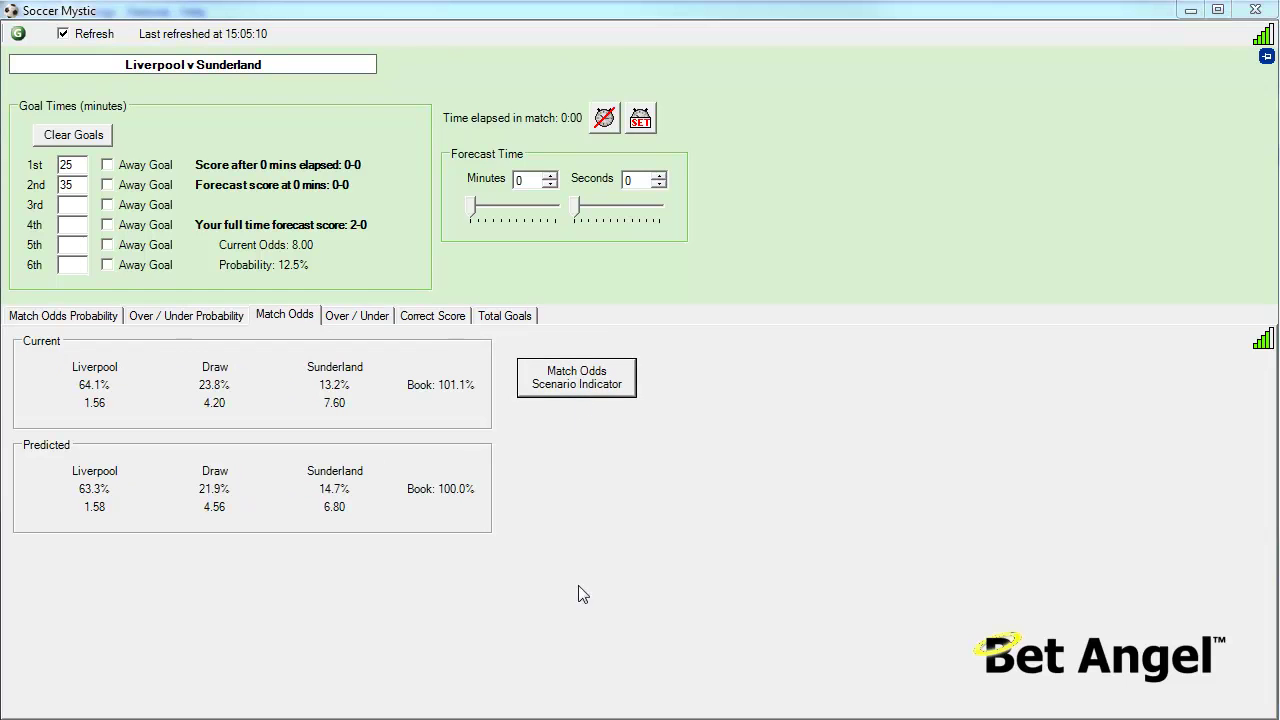
click(576, 377)
click(528, 212)
click(480, 227)
click(842, 180)
click(1028, 211)
text(100)
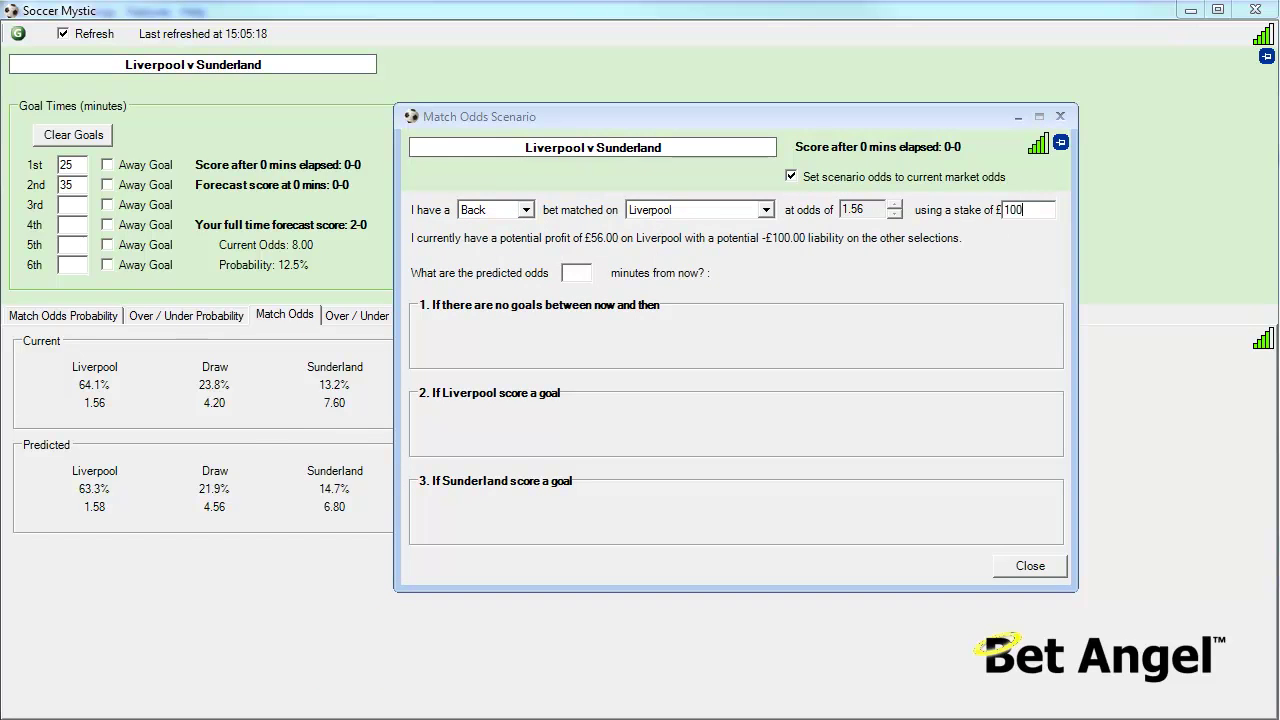
Forecast the scenario's odds and outcomes for 65 minutes from now and close the match odds scenario
click(580, 275)
text(65)
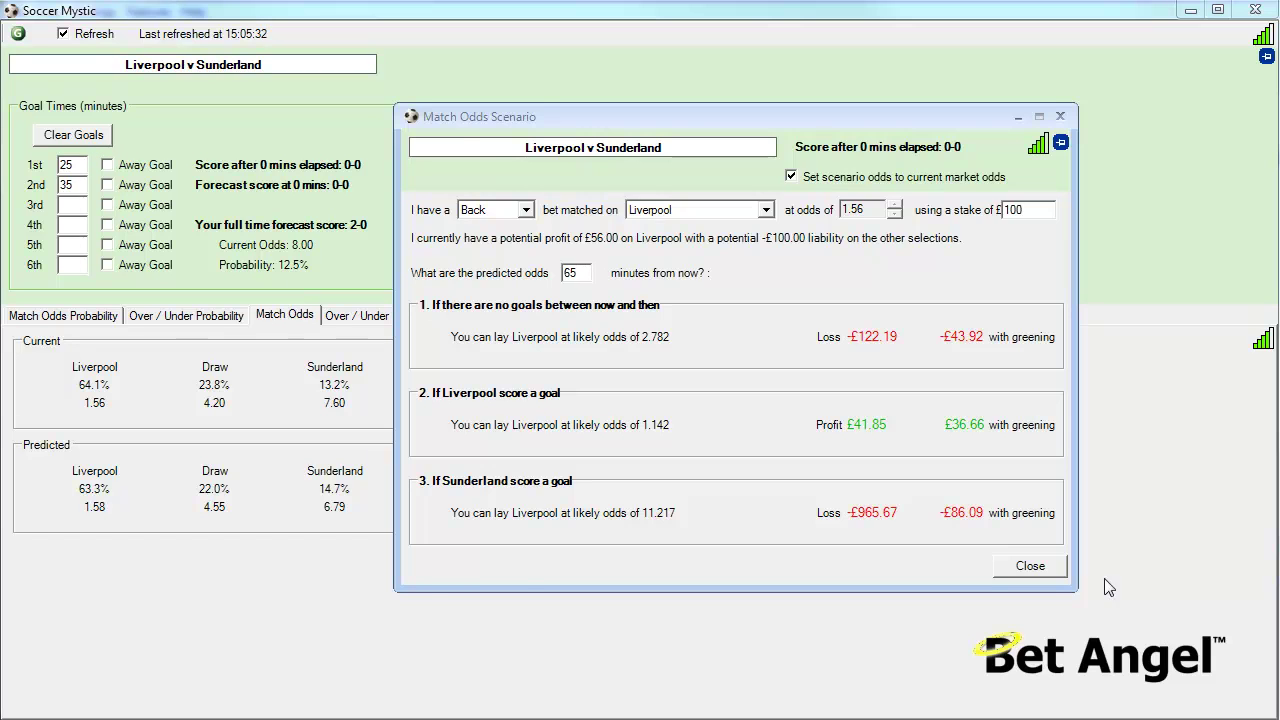
click(1040, 568)
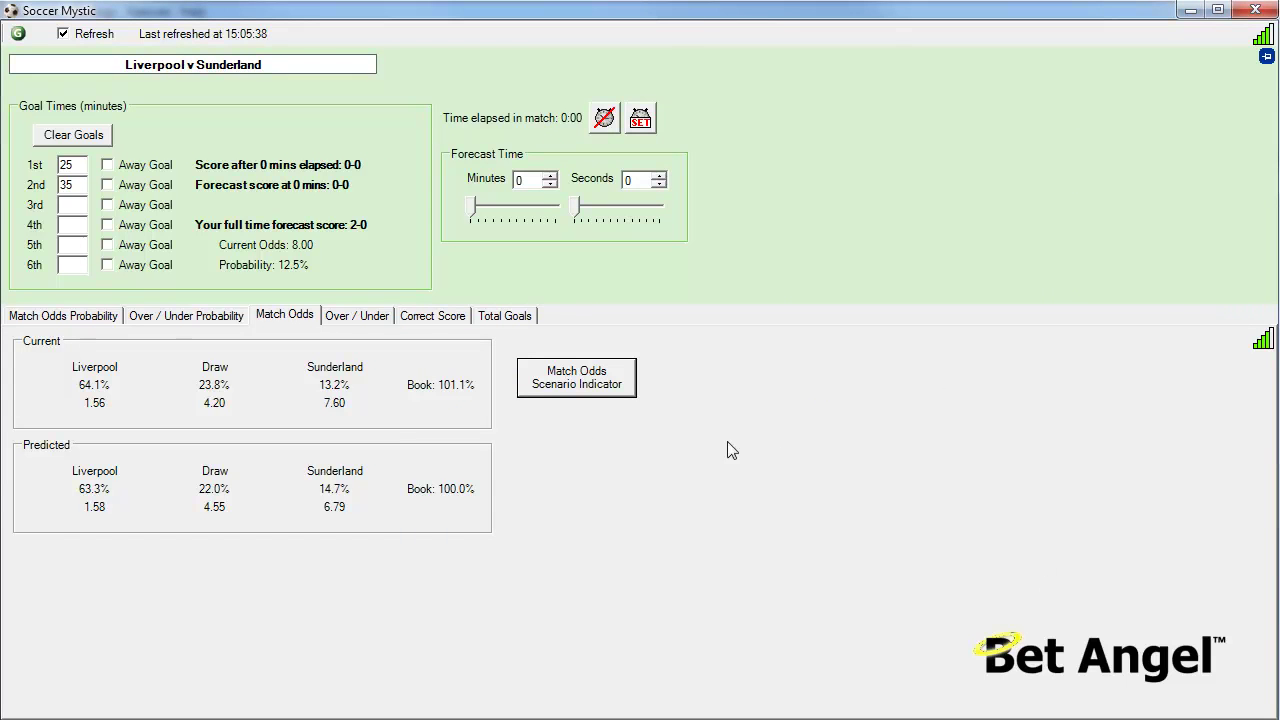
Clear all entered goal times and review the match odds probability chart and the correct score predictions without goals
click(145, 322)
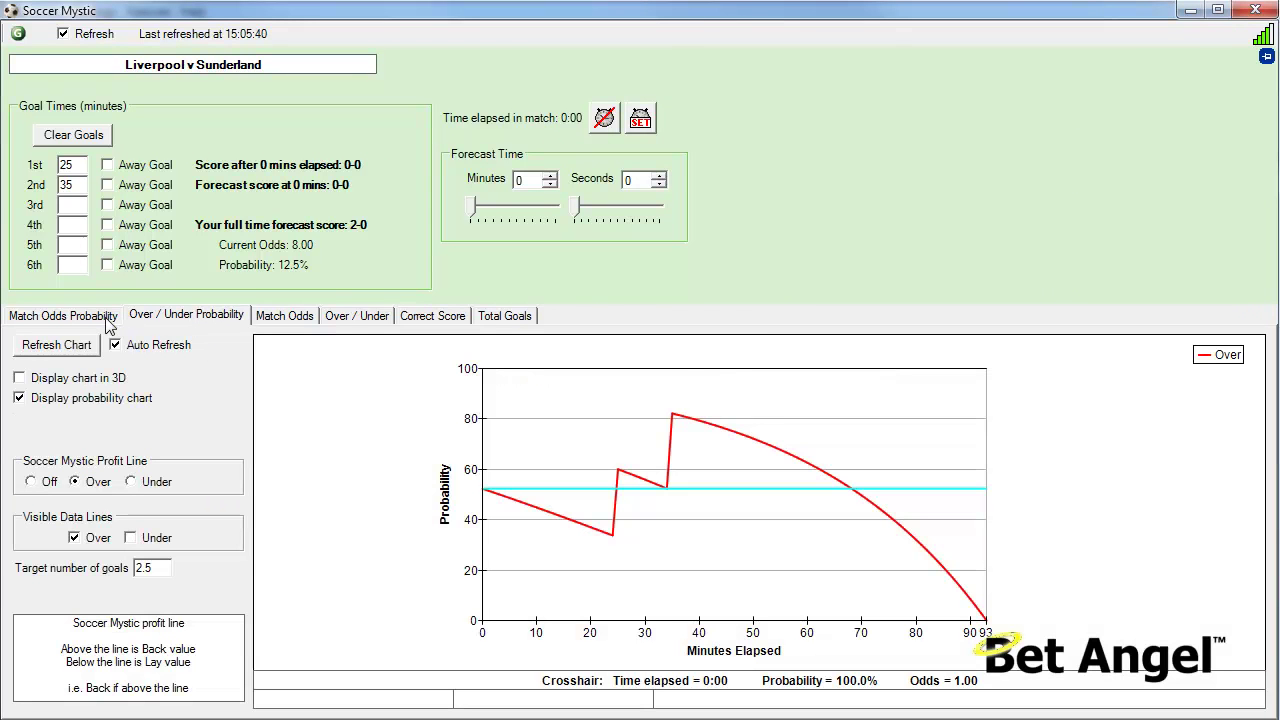
click(108, 322)
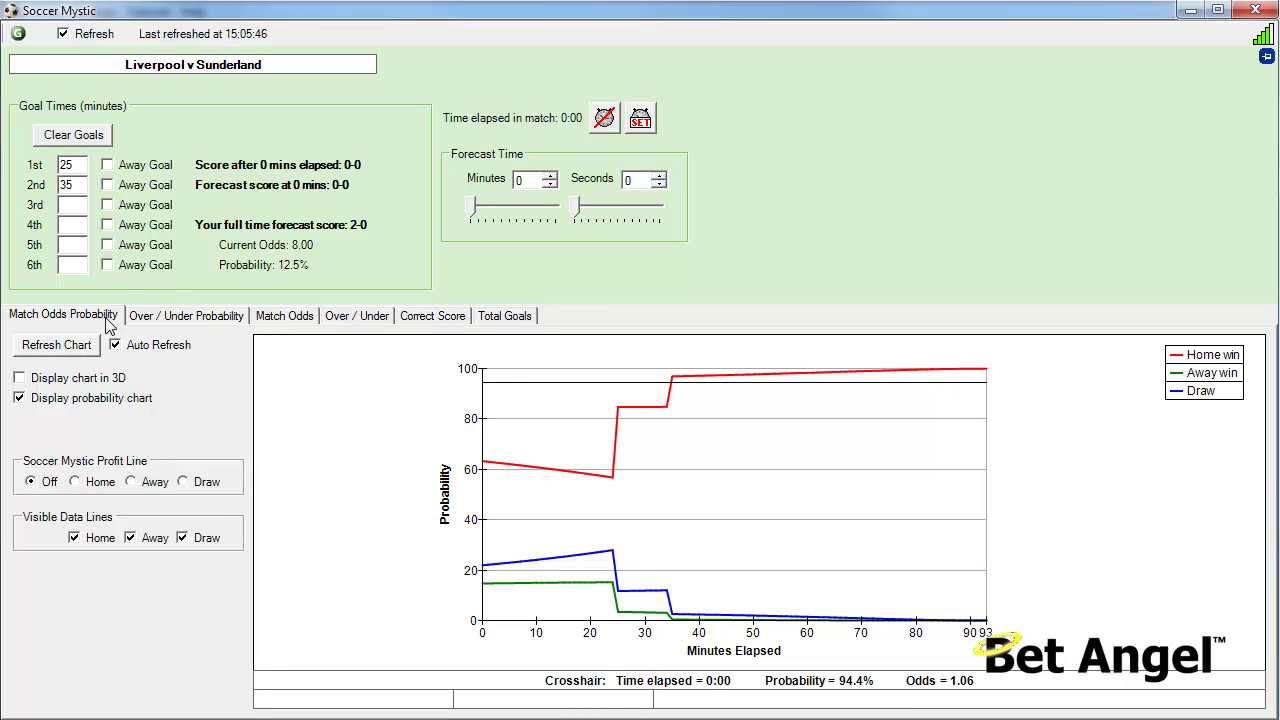
click(76, 140)
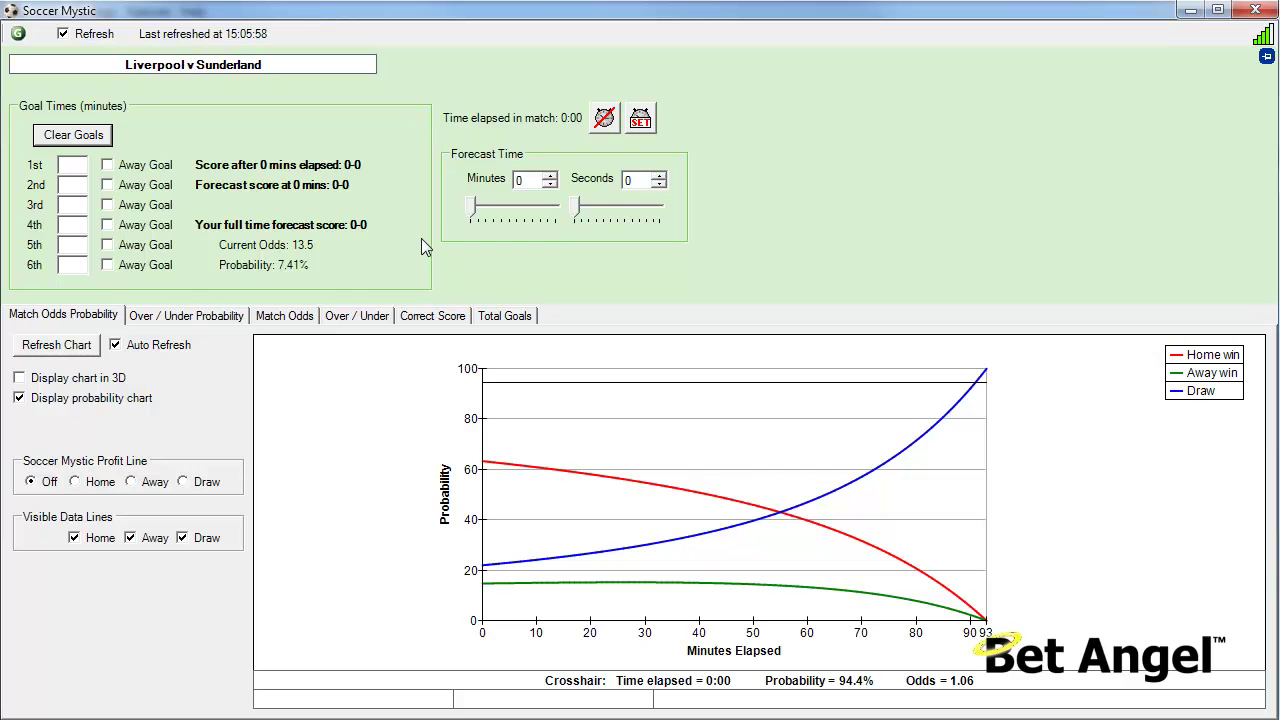
click(428, 318)
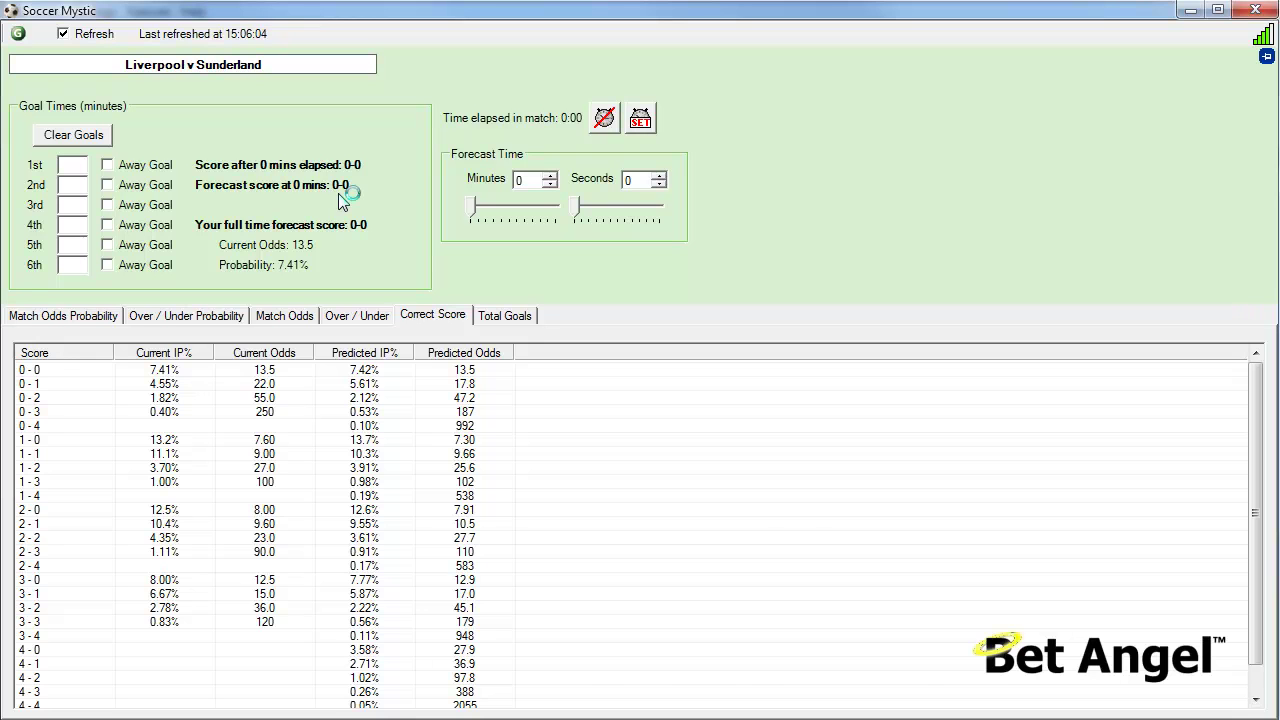
click(103, 318)
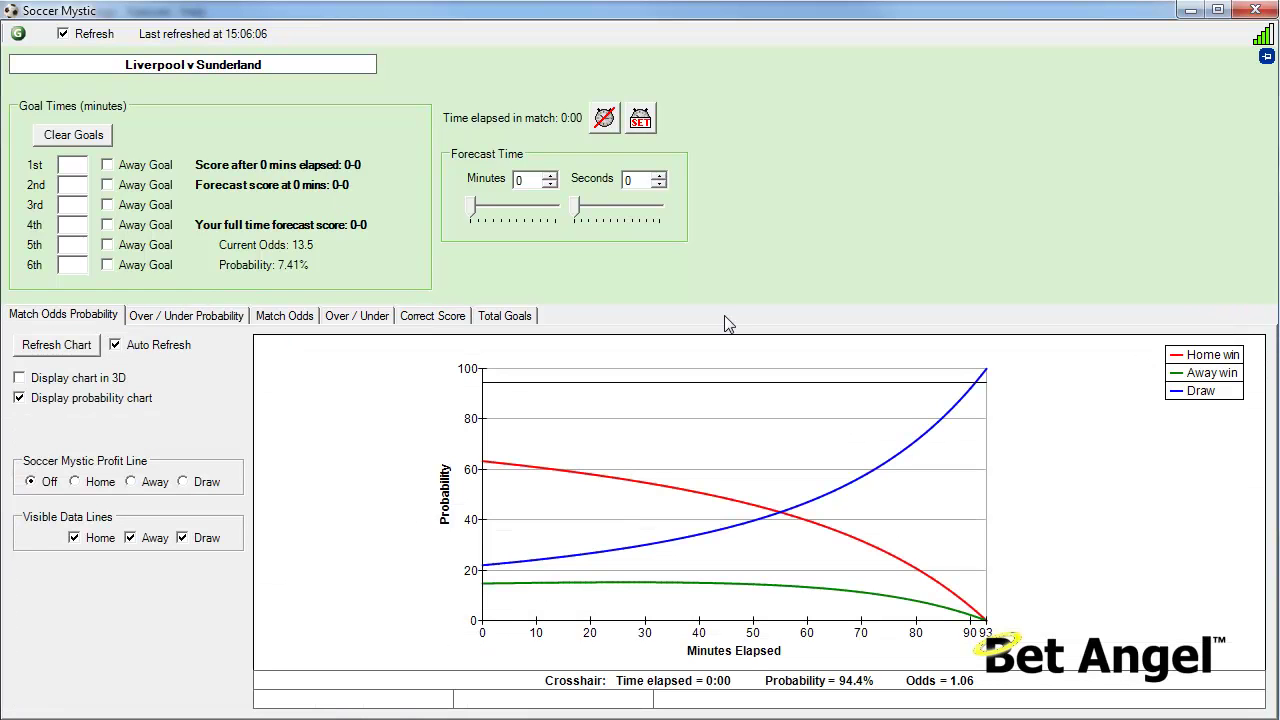